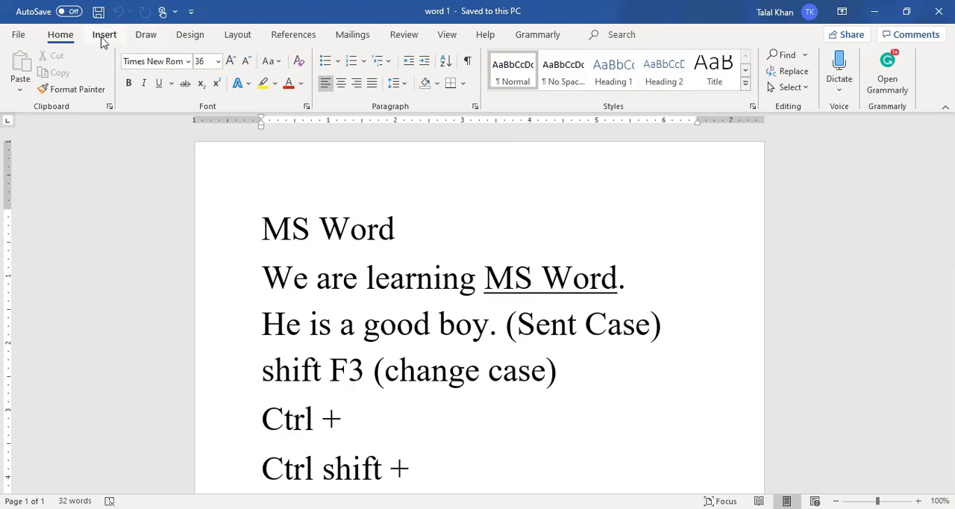
- Insert the built-in Ion (Dark) cover page in front of the document's text
left_click(104, 35)
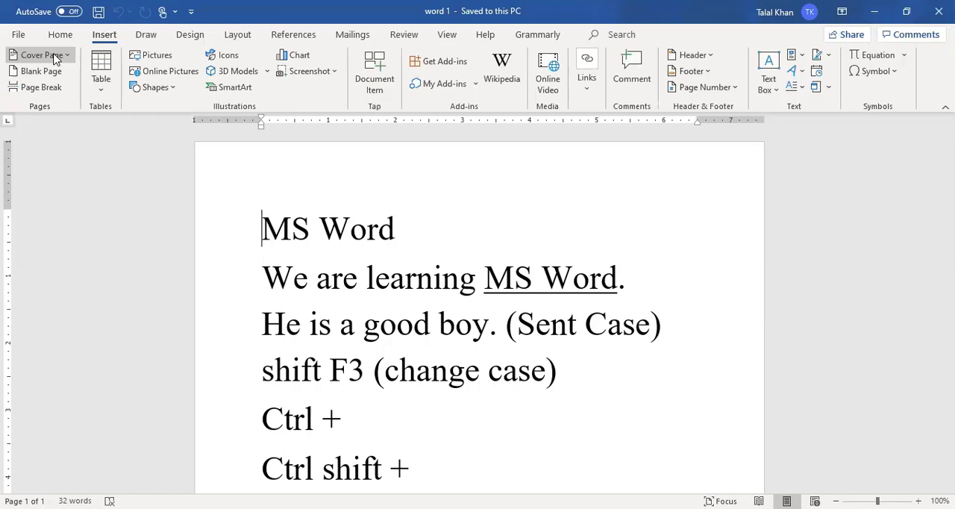
left_click(53, 57)
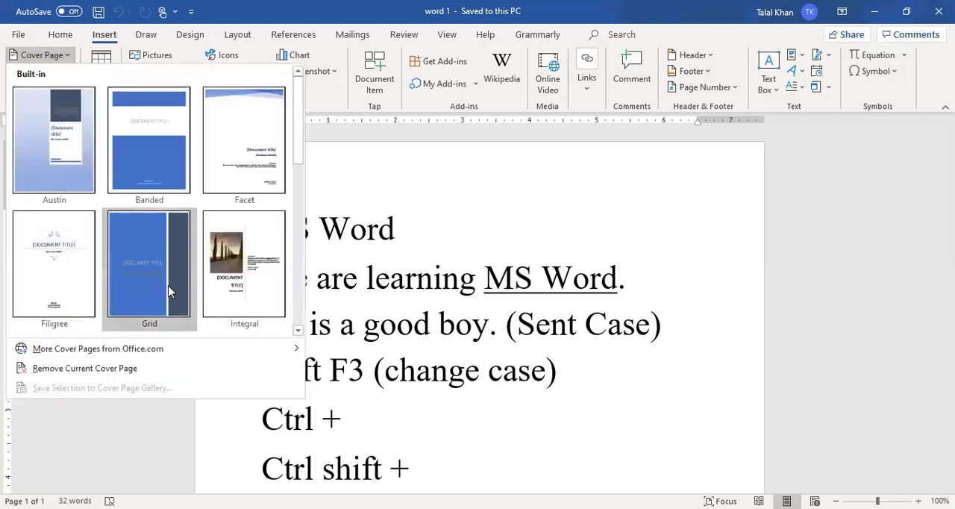
left_click(298, 332)
left_click(299, 331)
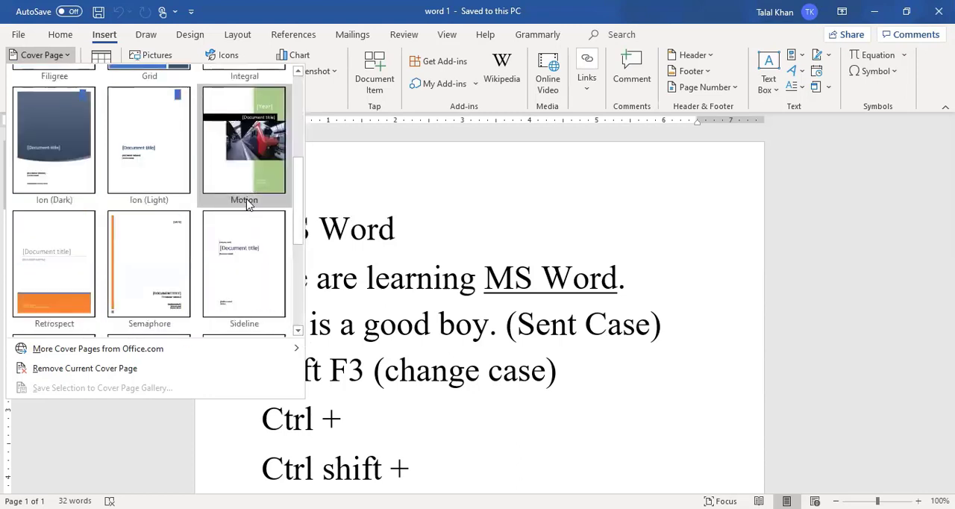
left_click(57, 166)
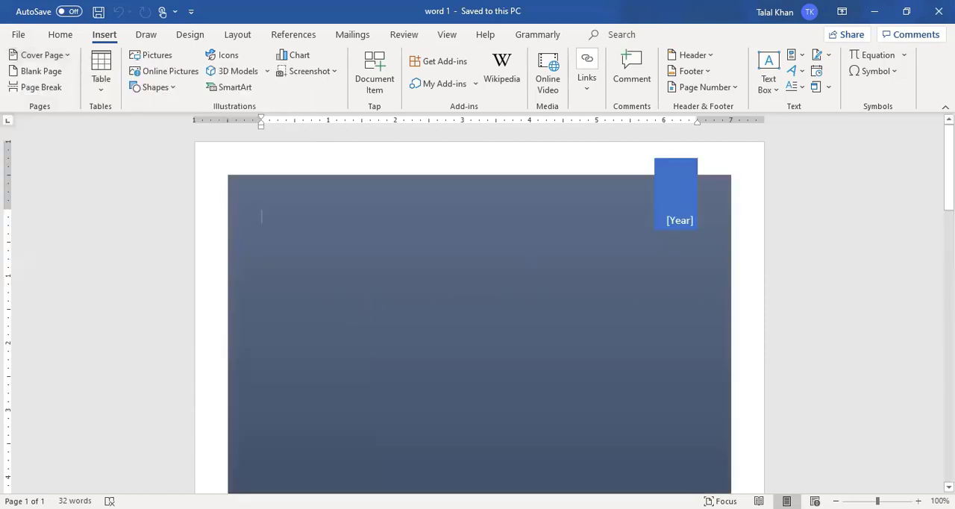
scroll(452, 284, "down", 5)
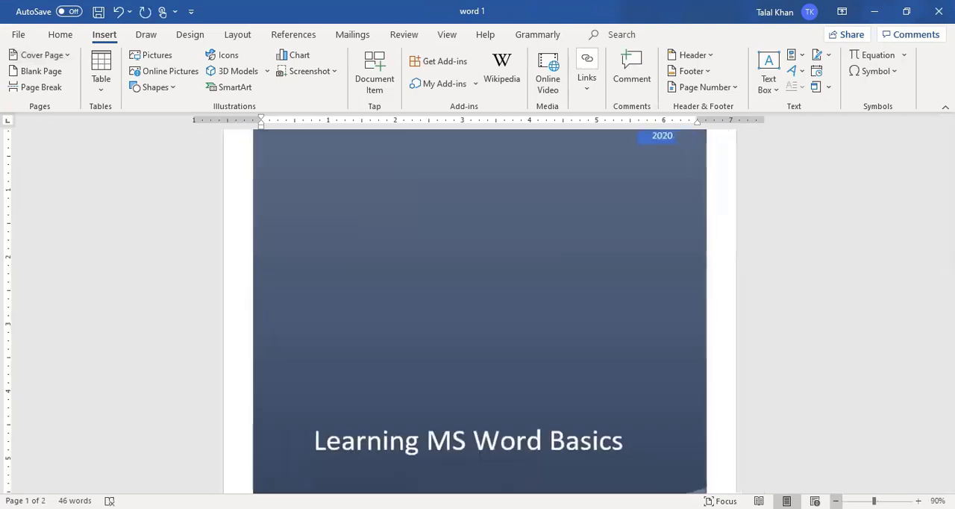
scroll(479, 298, "down", 3)
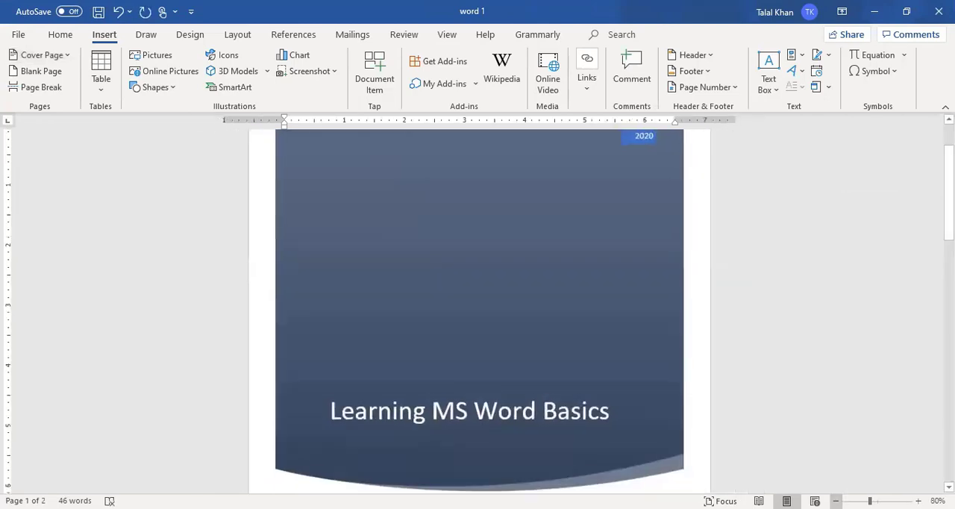
scroll(478, 299, "down", 2)
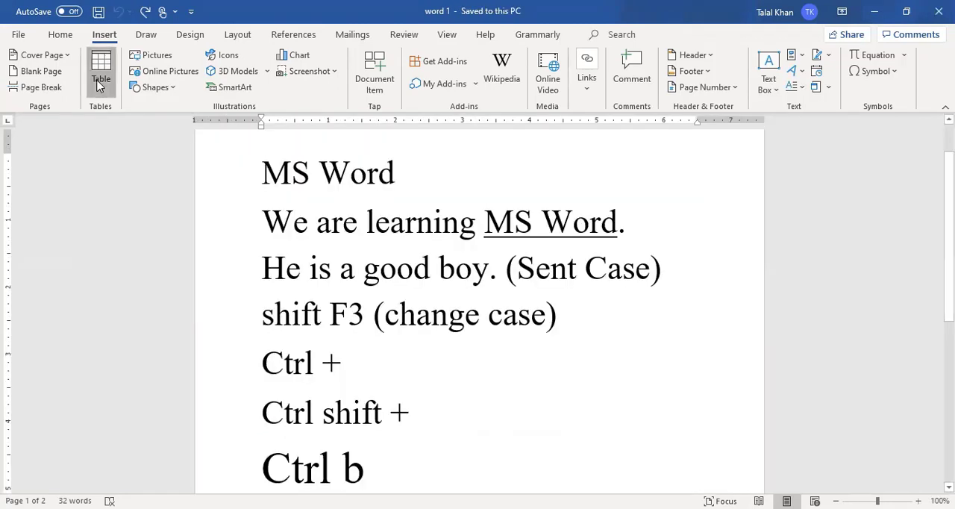
- Insert a table with 3 columns and 5 rows above the "MS Word" heading
left_click(100, 71)
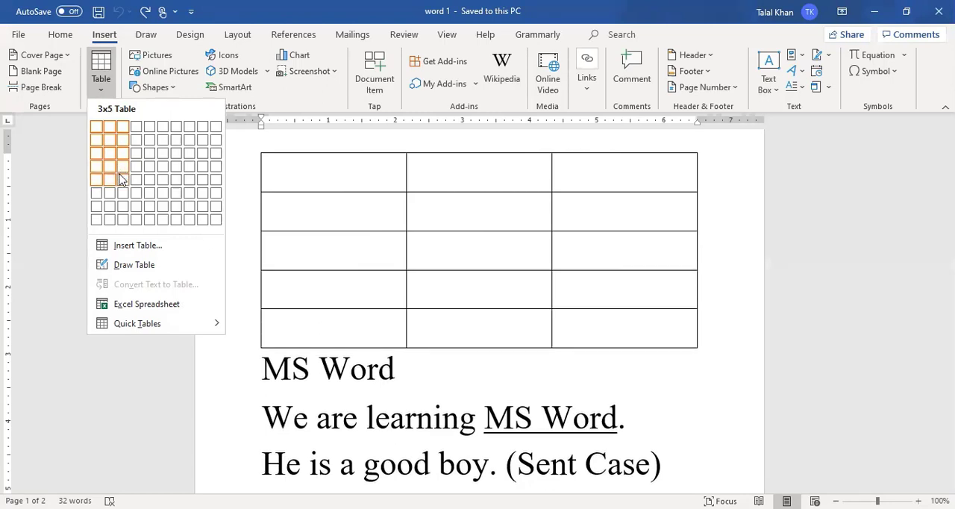
left_click(155, 249)
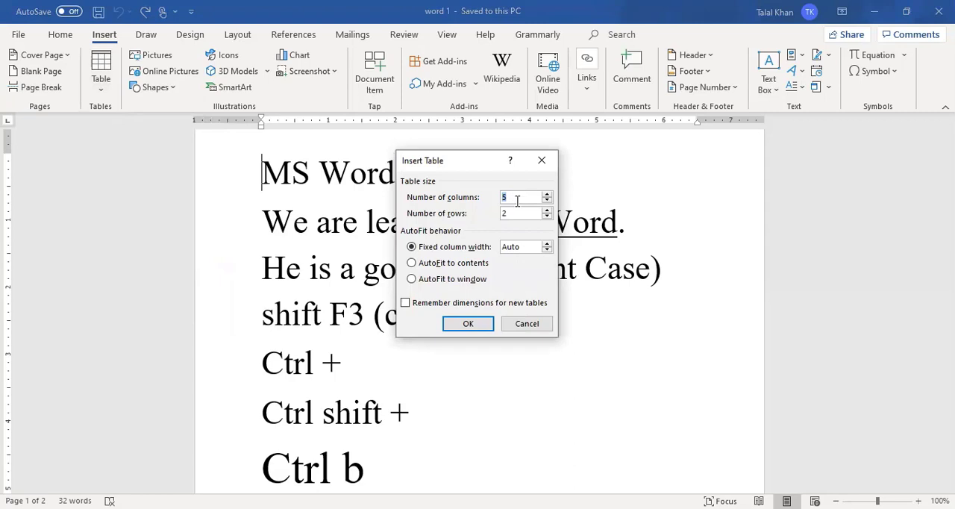
type("3")
key("BackSpace")
type("5")
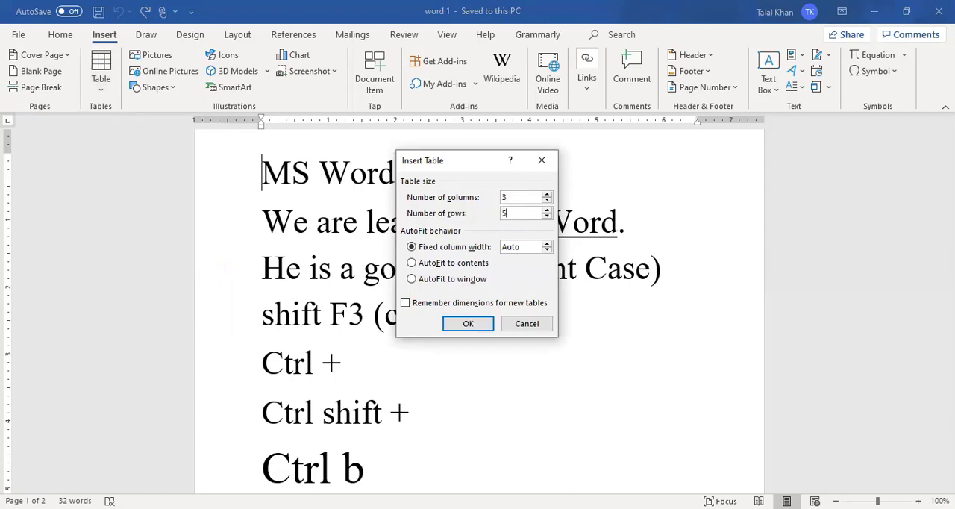
left_click(468, 326)
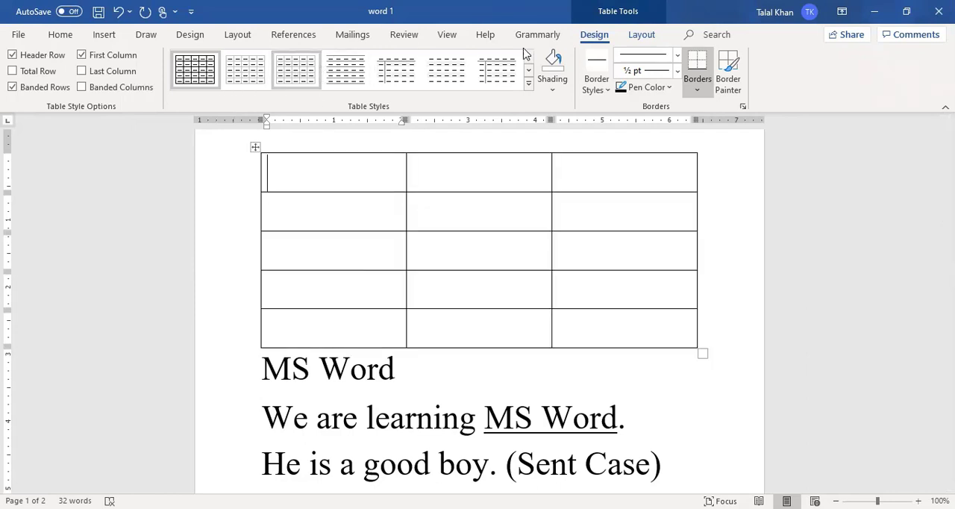
- Shade all three cells of the table's first row with the blue theme color
left_click(528, 70)
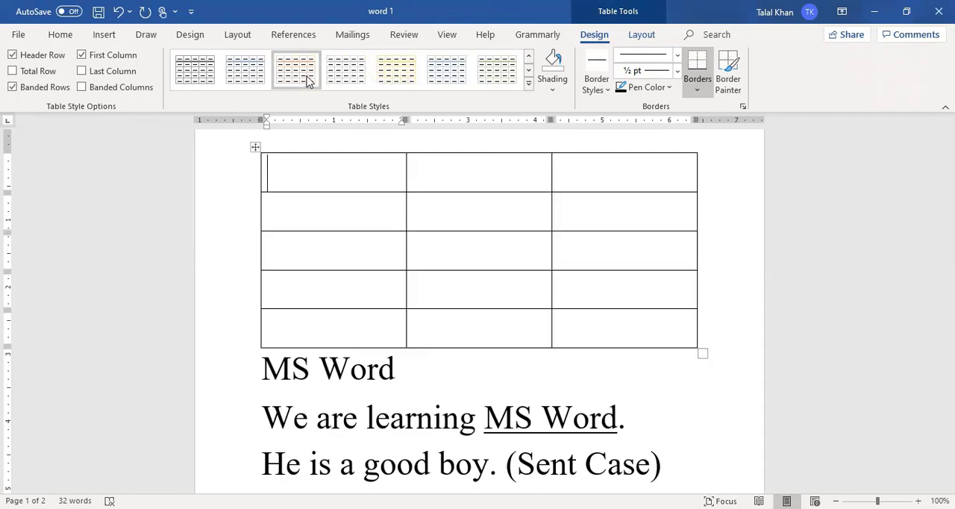
left_click(564, 91)
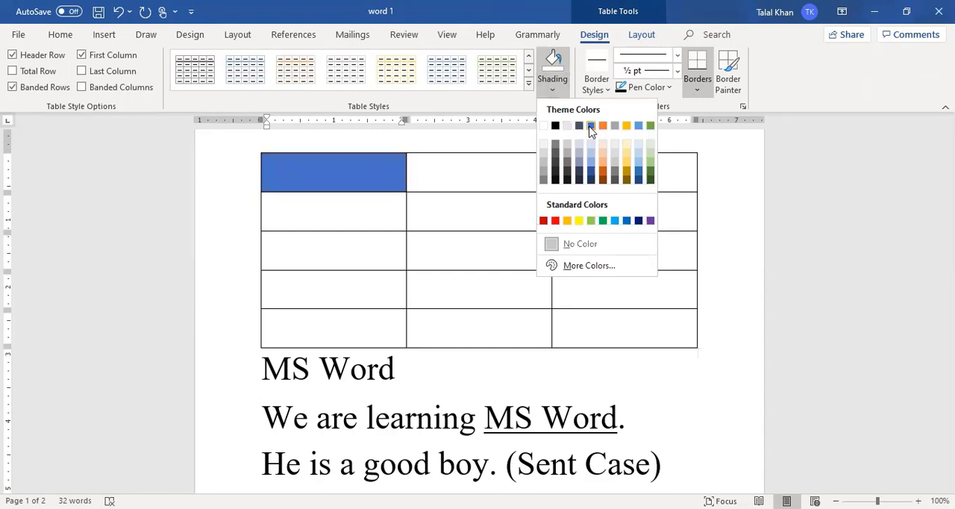
left_click(590, 126)
left_click(474, 165)
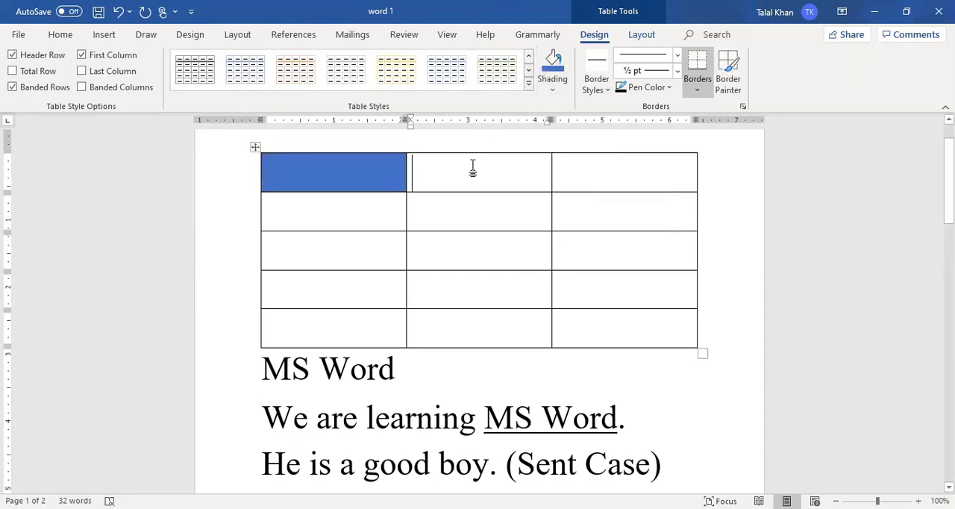
left_click(550, 67)
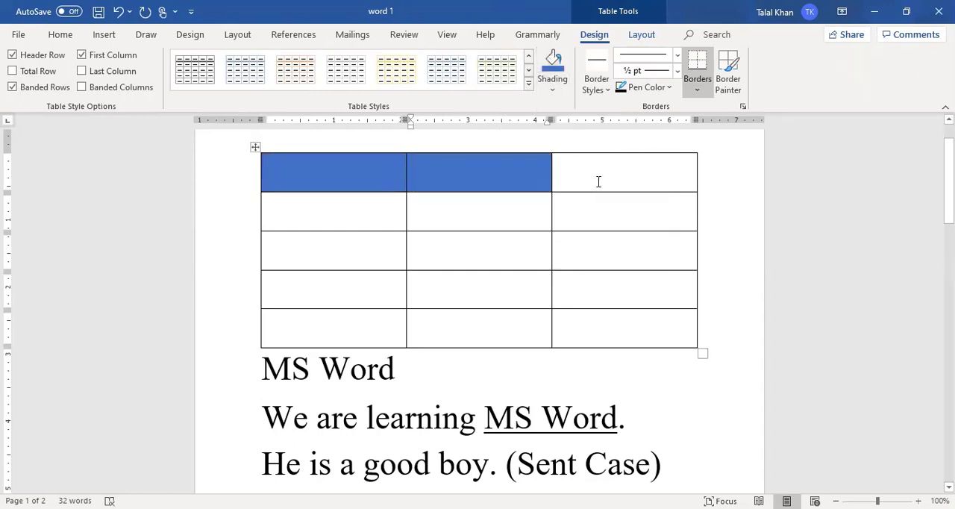
left_click(599, 183)
left_click(552, 67)
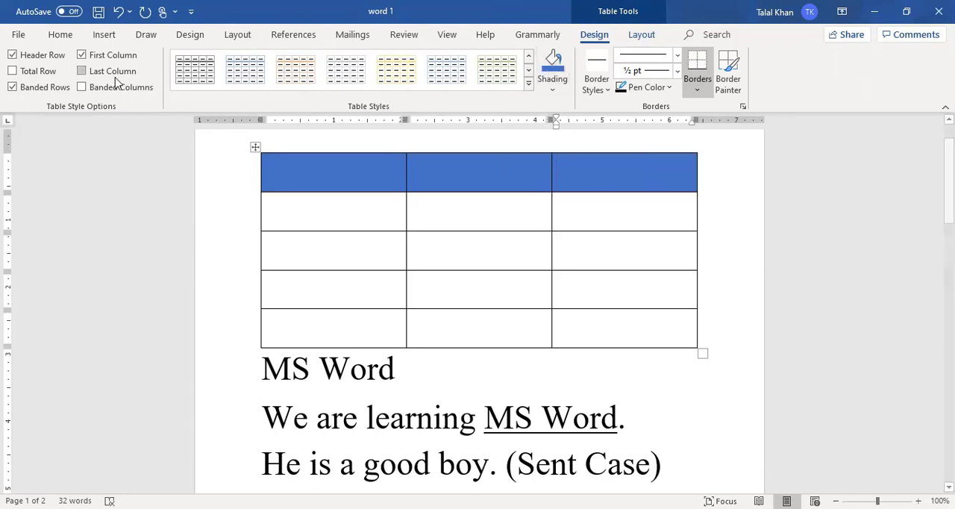
left_click(288, 225)
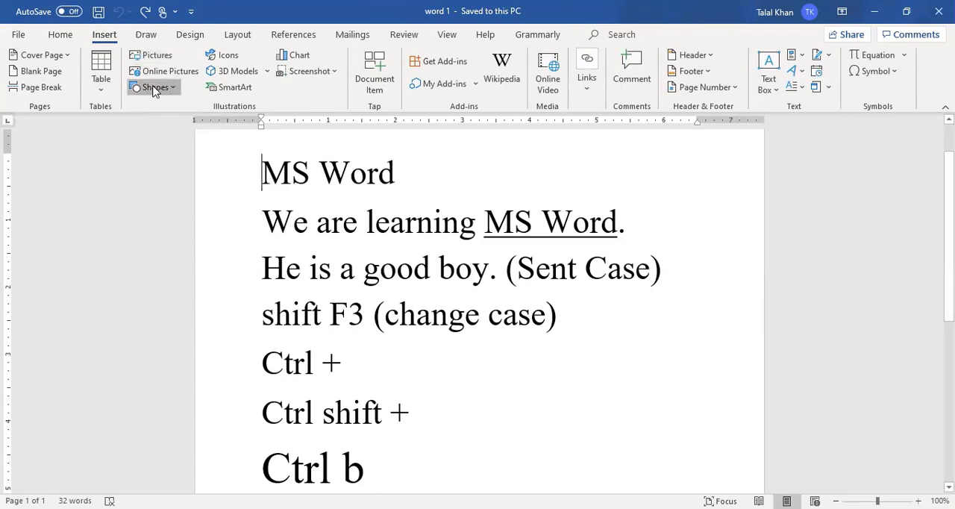
- Draw a pentagon block arrow about 3.43" wide and 1.57" high beside the "Ctrl shift +" line and fill it orange
left_click(154, 89)
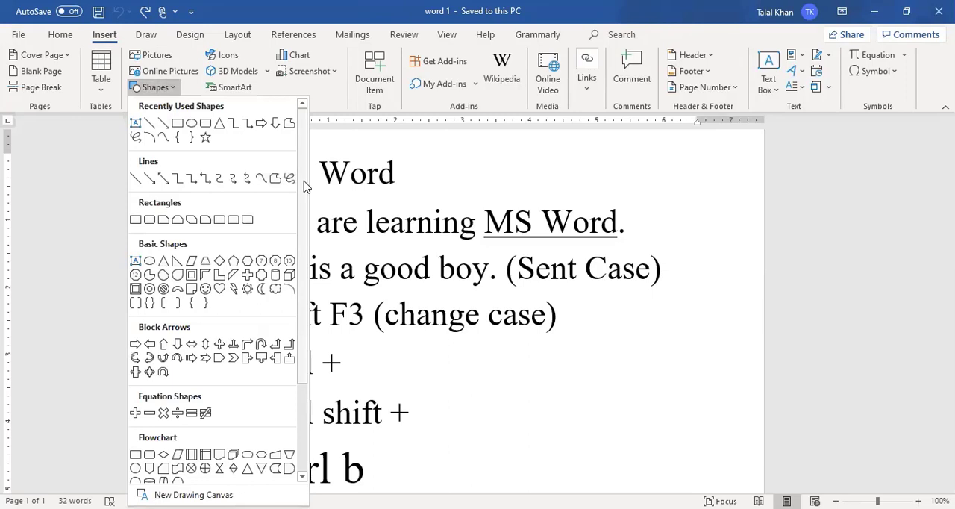
left_click_drag(304, 181, 335, 317)
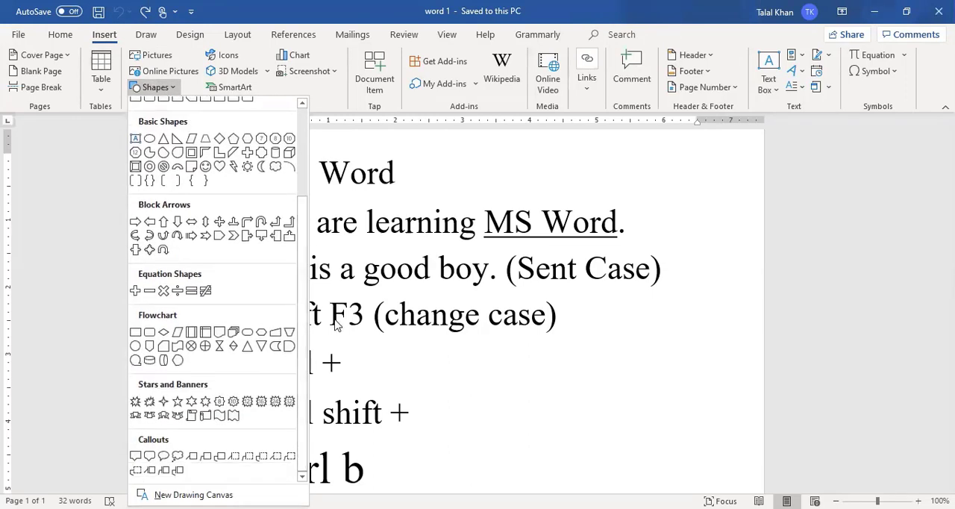
left_click(219, 235)
mouse_move(452, 363)
left_mouse_down()
mouse_move(591, 456)
mouse_move(682, 468)
left_mouse_up()
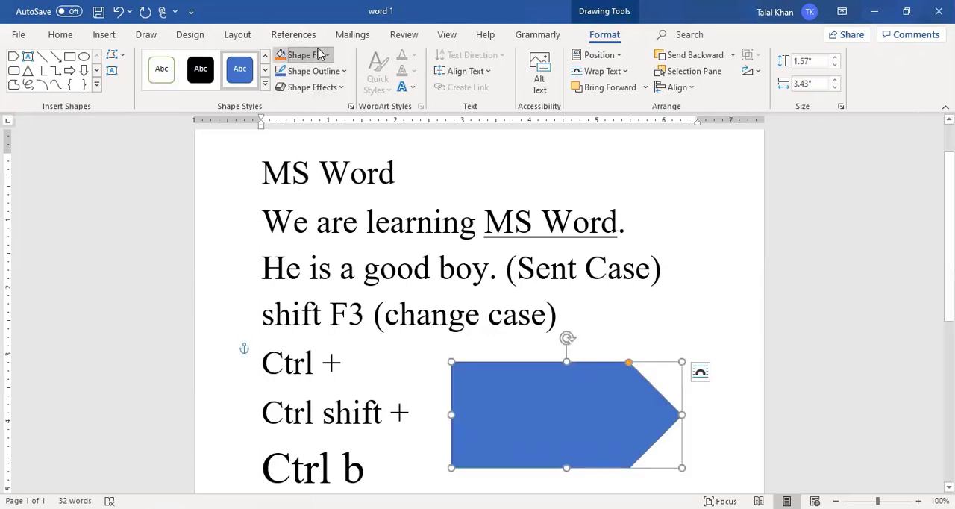
left_click(281, 59)
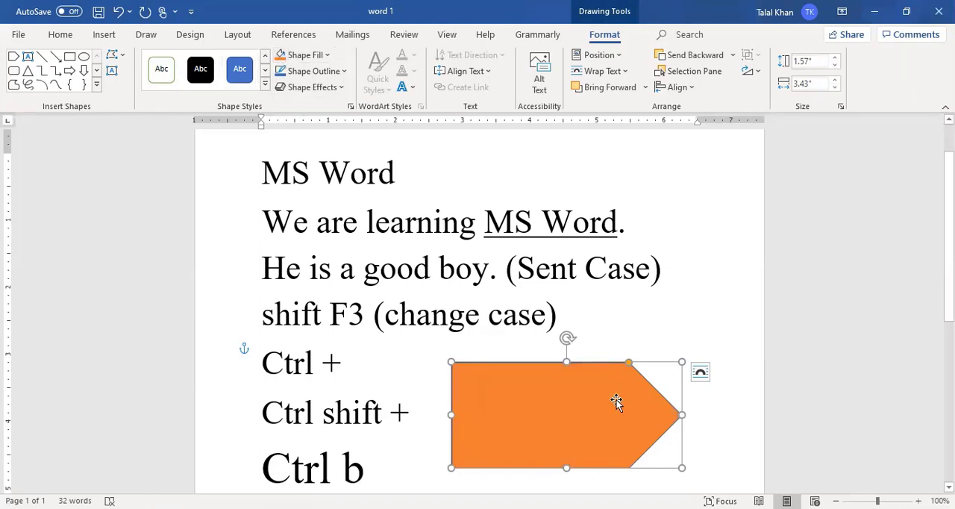
left_click(698, 313)
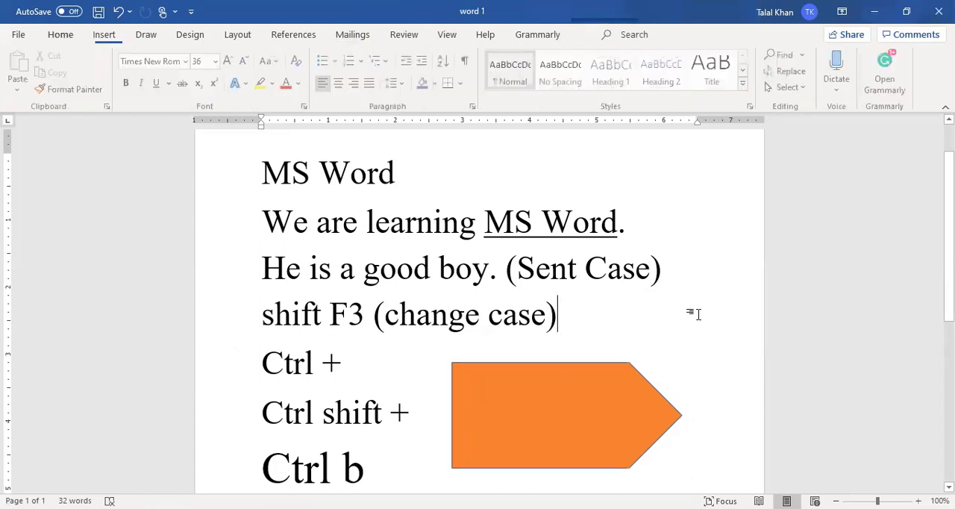
- Draw a text box about 2.35" wide and 1.33" high inside the orange arrow and enter "Word" in it
left_click(99, 39)
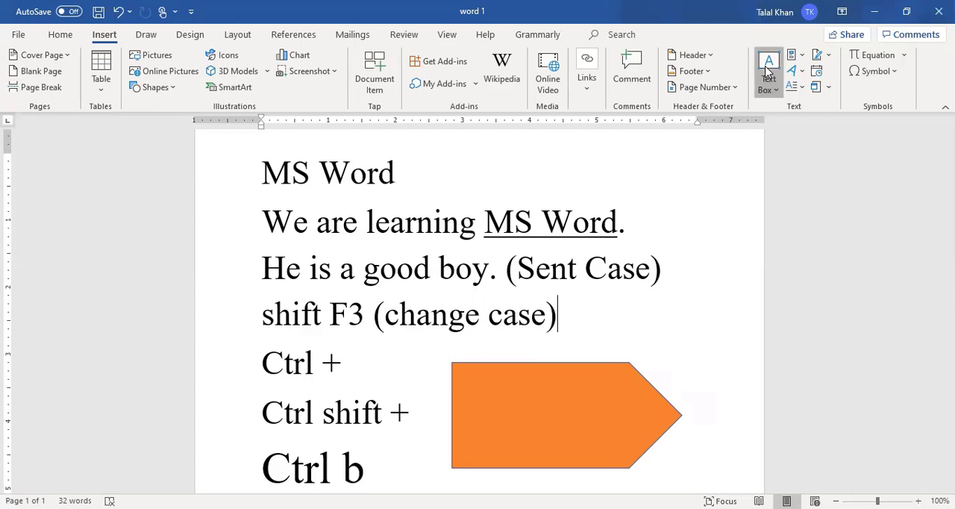
left_click(768, 73)
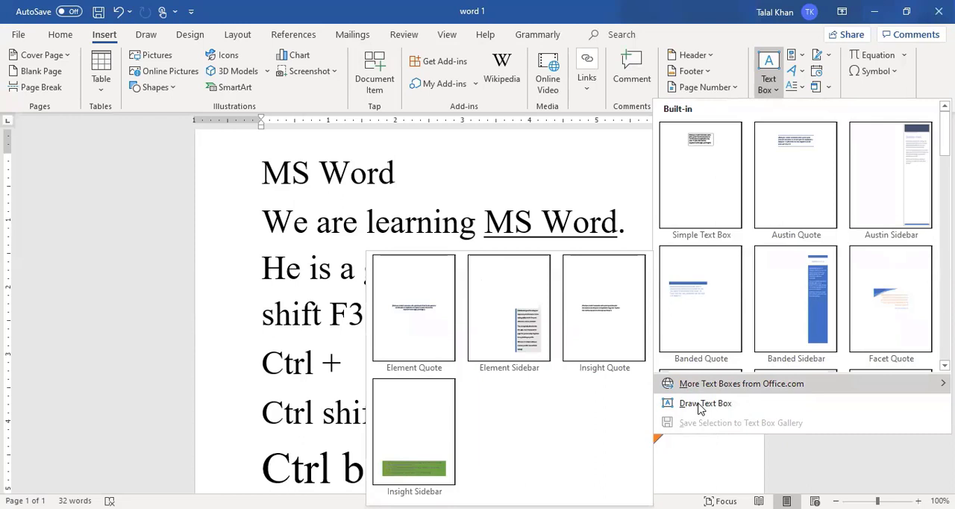
left_click(700, 409)
left_click_drag(476, 371, 507, 381)
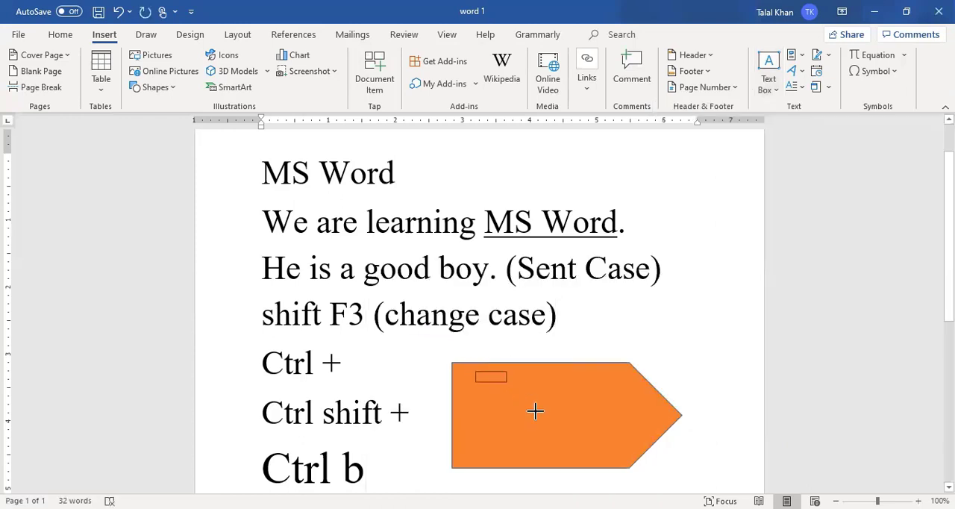
mouse_move(535, 411)
left_mouse_down()
mouse_move(565, 437)
mouse_move(644, 451)
mouse_move(634, 460)
left_mouse_up()
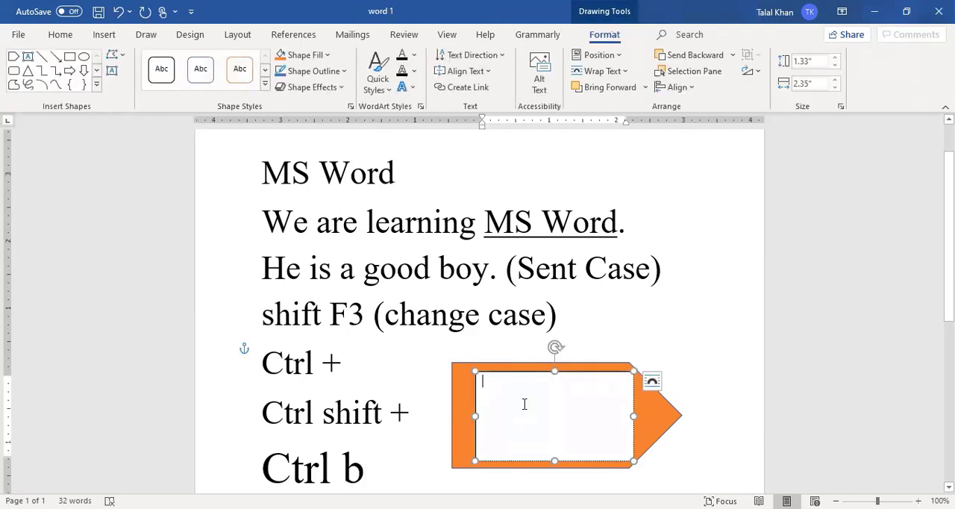
type("Word")
- Fill the text box with orange to match the arrow behind it
left_click(283, 55)
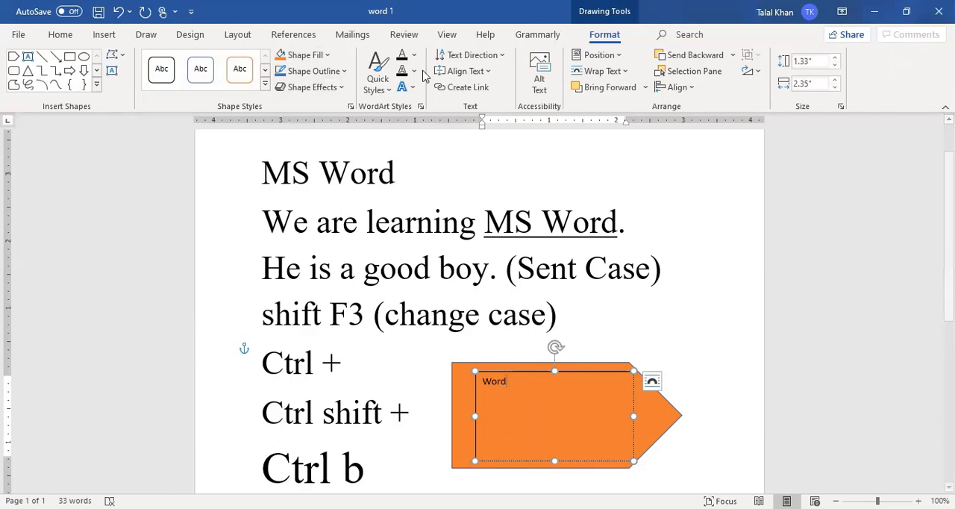
left_click(657, 414)
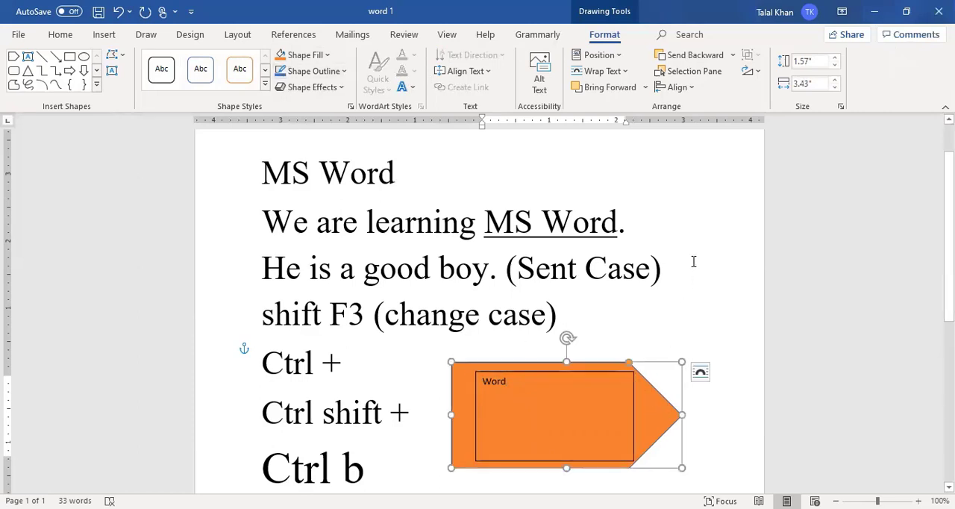
left_click(631, 382)
- Undo the text box and the orange arrow shape
key("ctrl+z")
key("ctrl+z")
key("ctrl+z")
key("ctrl+z")
key("ctrl+z")
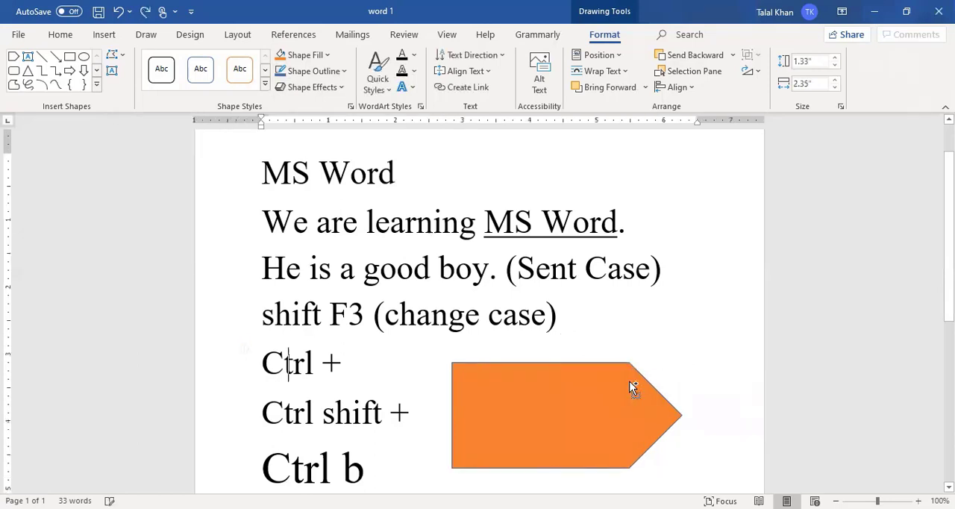
key("ctrl+s")
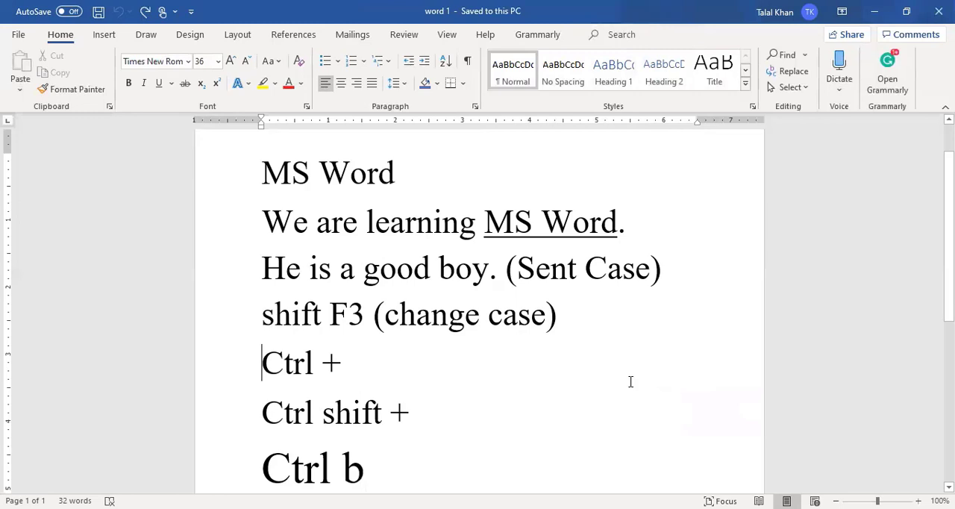
- Insert a Picture Caption List SmartArt graphic just before the "Ctrl +" line
left_click(107, 34)
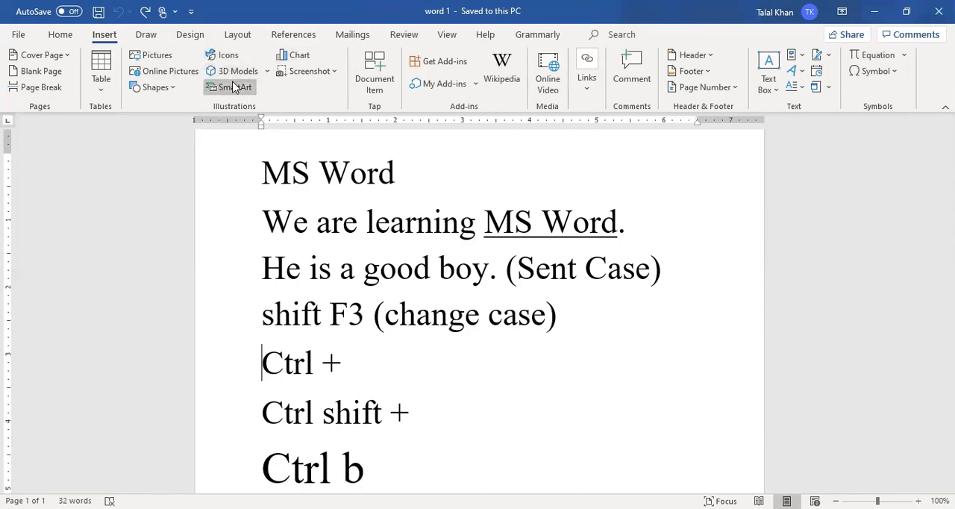
left_click(234, 87)
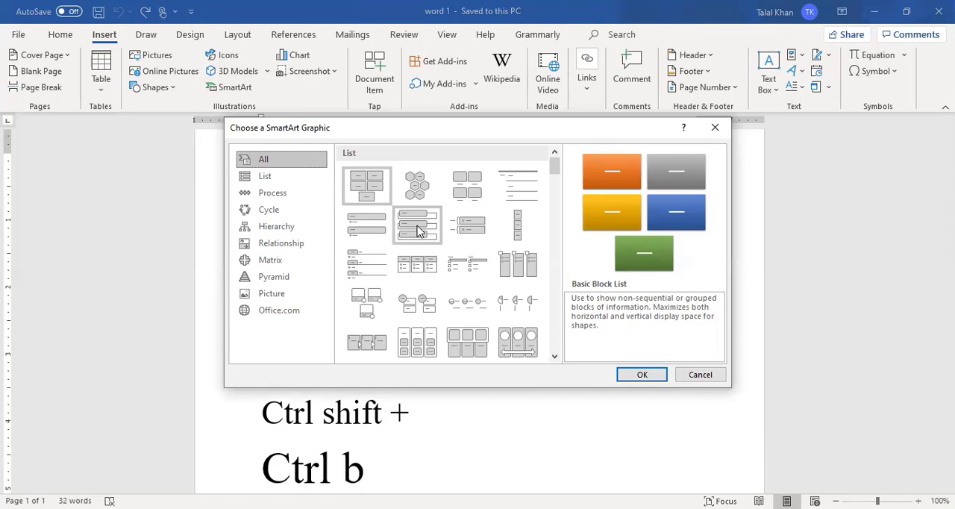
left_click(462, 196)
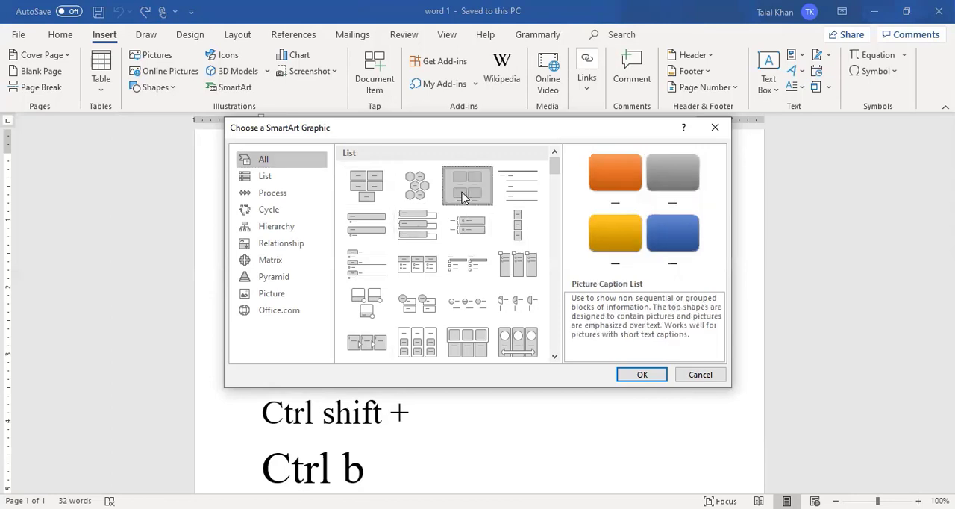
left_click(632, 373)
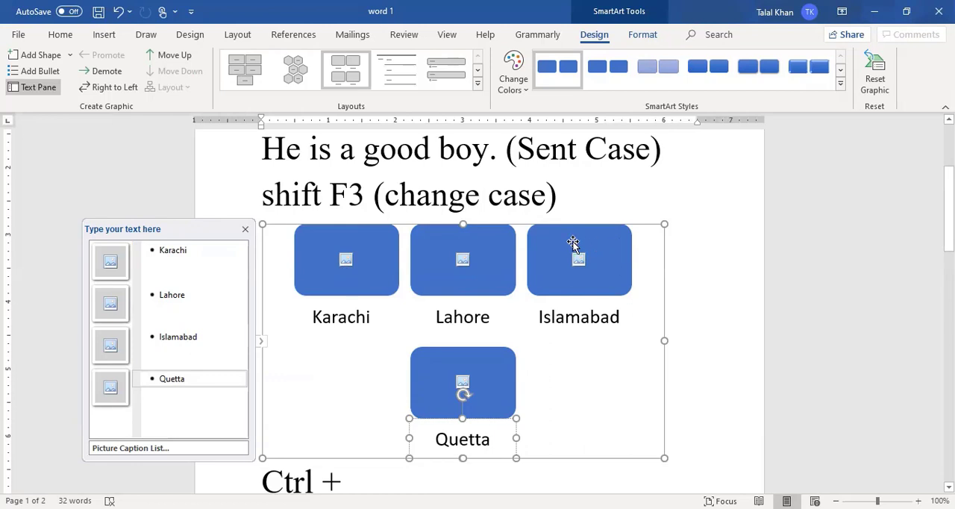
- Deselect the SmartArt graphic and view the chart types available for insertion without adding a chart
left_click_drag(564, 224, 579, 245)
left_click(716, 252)
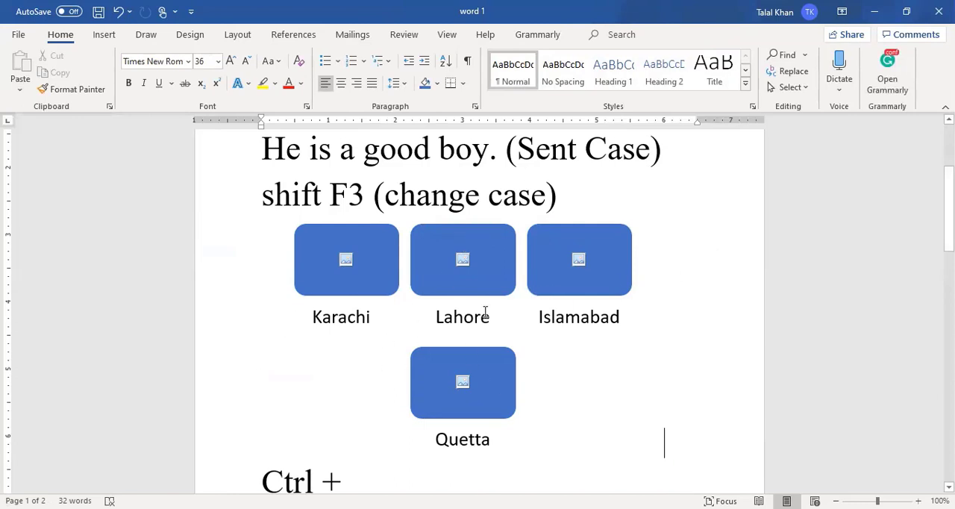
left_click(107, 37)
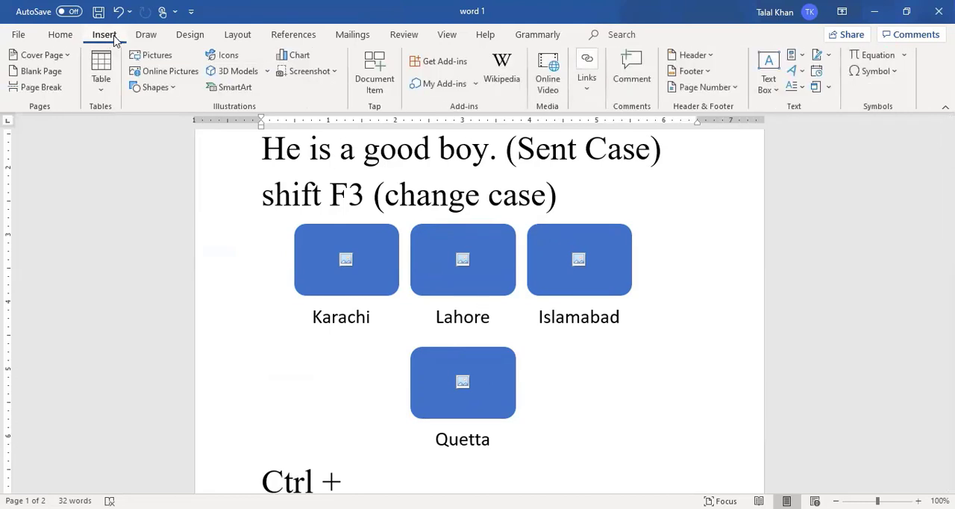
left_click(292, 57)
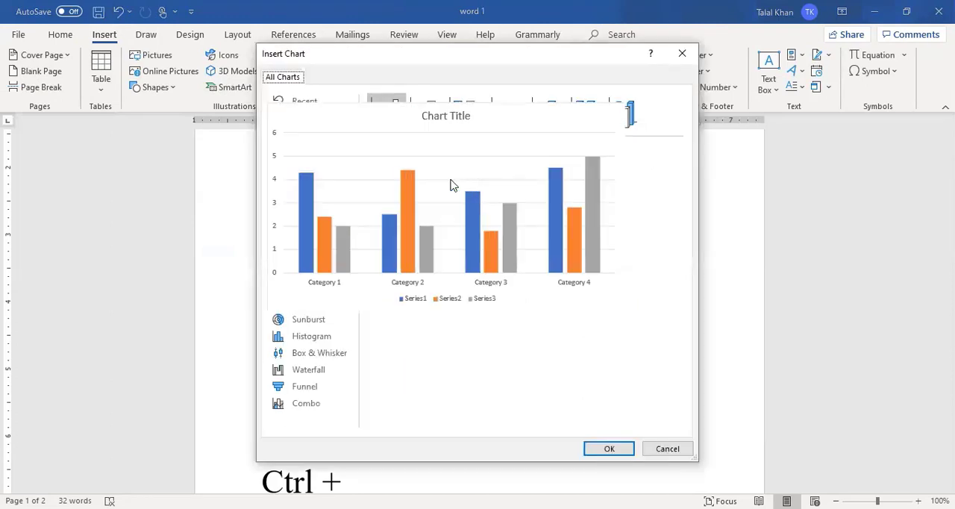
mouse_move(440, 213)
left_click(667, 448)
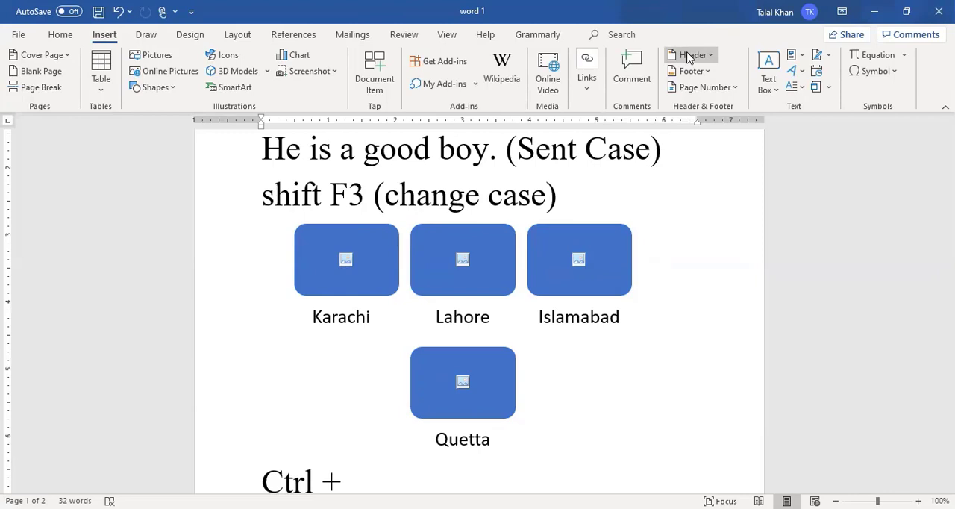
- Insert a header with a single left placeholder and enter "MS Word" on its left and "01" on its right
left_click(688, 59)
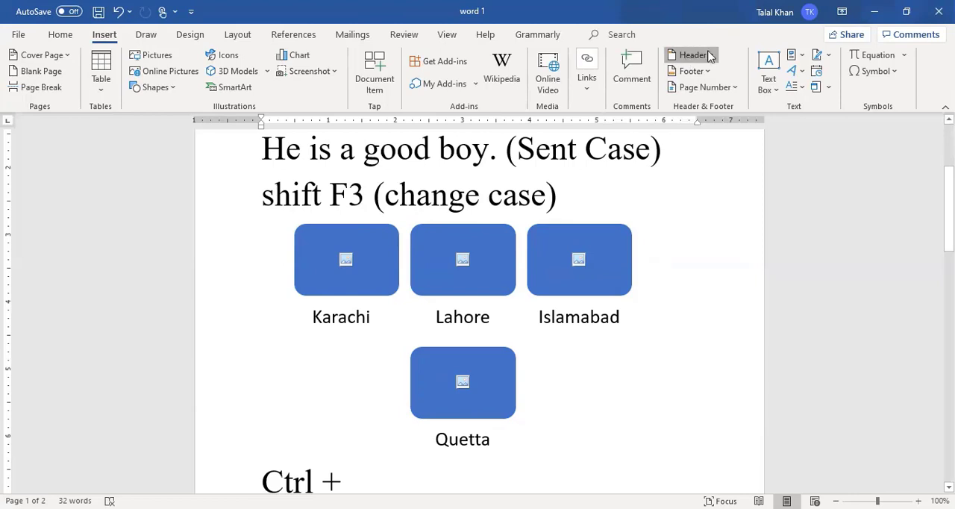
left_click(711, 57)
left_click(735, 118)
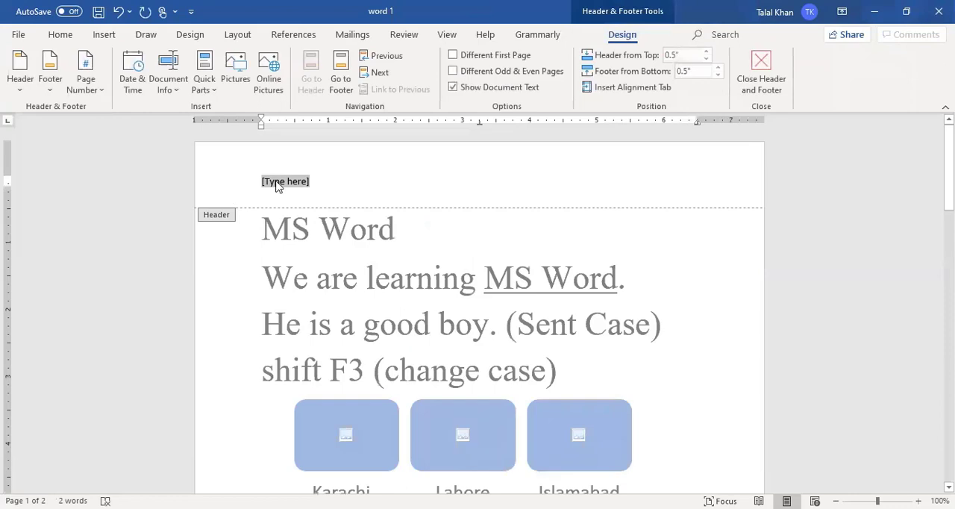
type("MS ")
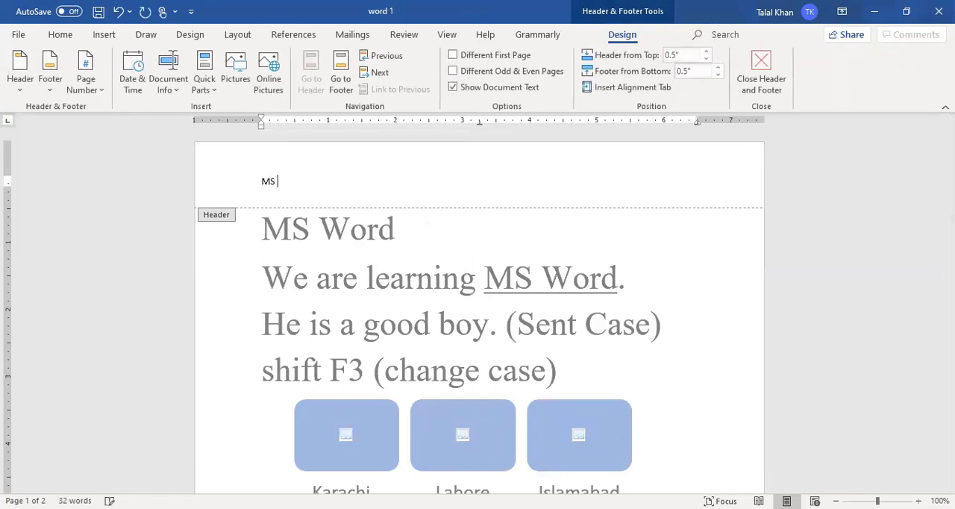
type("Word")
key("BackSpace")
type("01")
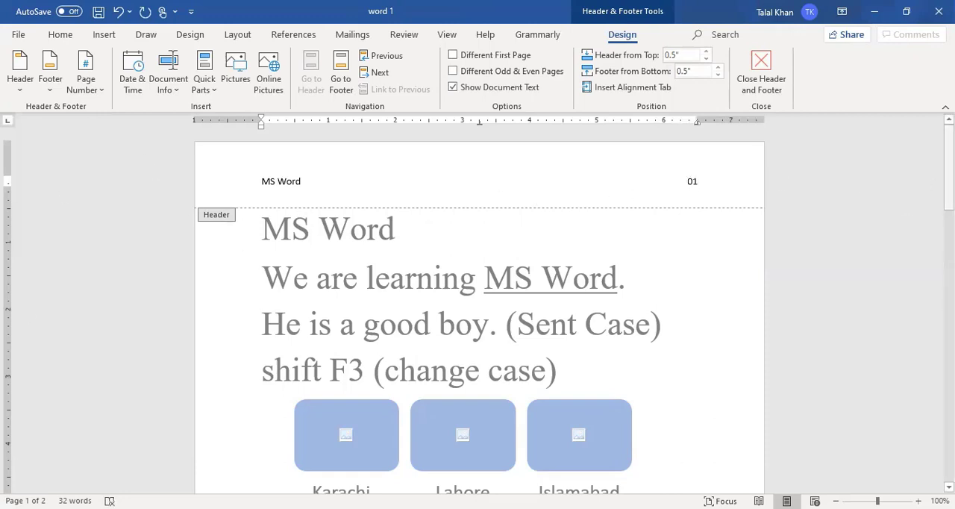
- Examine the header on both pages of the document
scroll(480, 314, "down", 10)
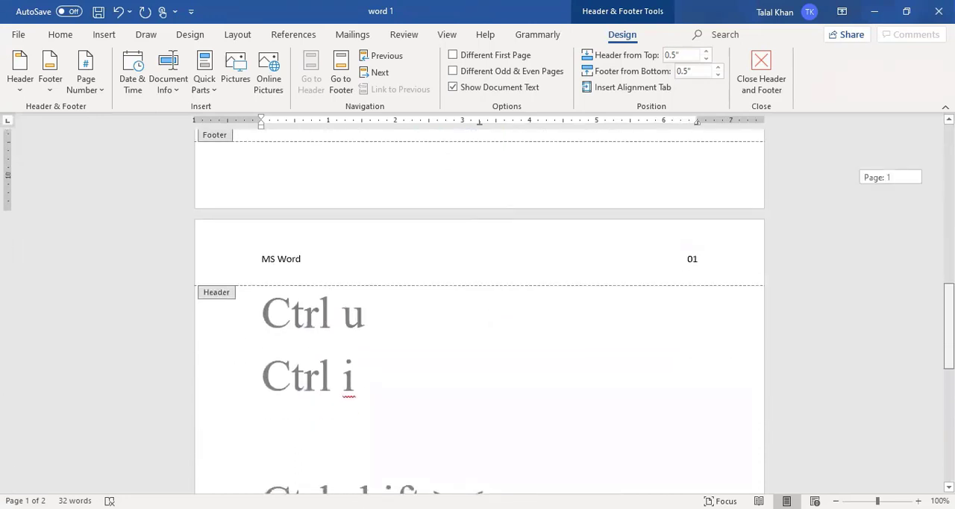
scroll(480, 314, "down", 2)
scroll(480, 314, "up", 10)
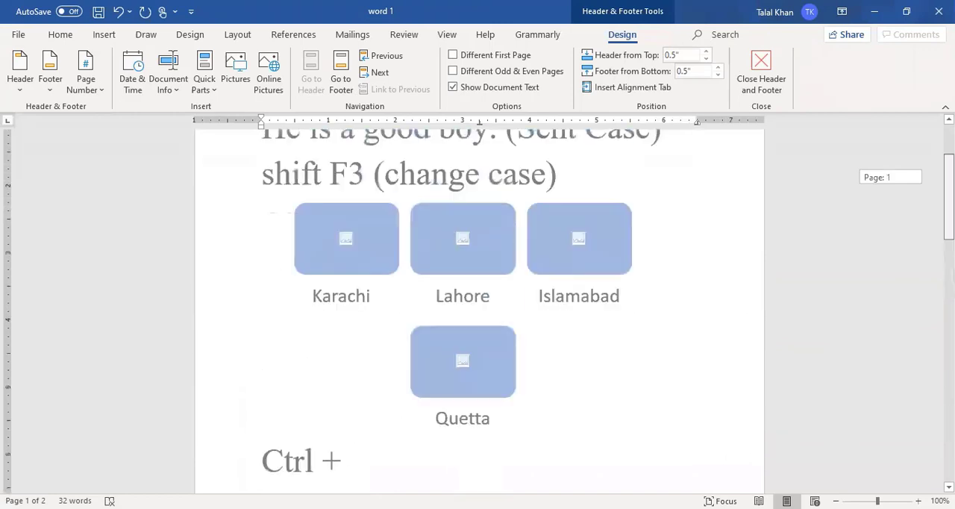
scroll(280, 176, "up", 3)
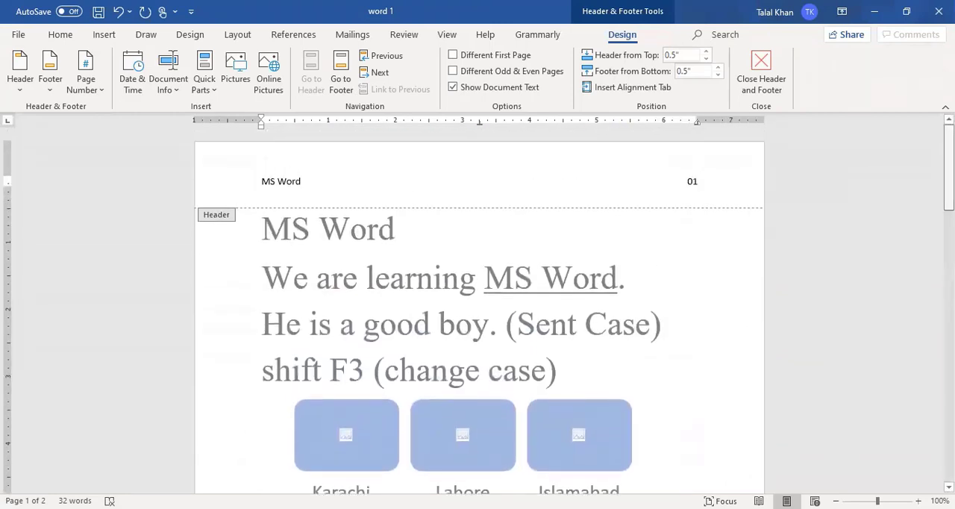
left_click_drag(949, 151, 949, 299)
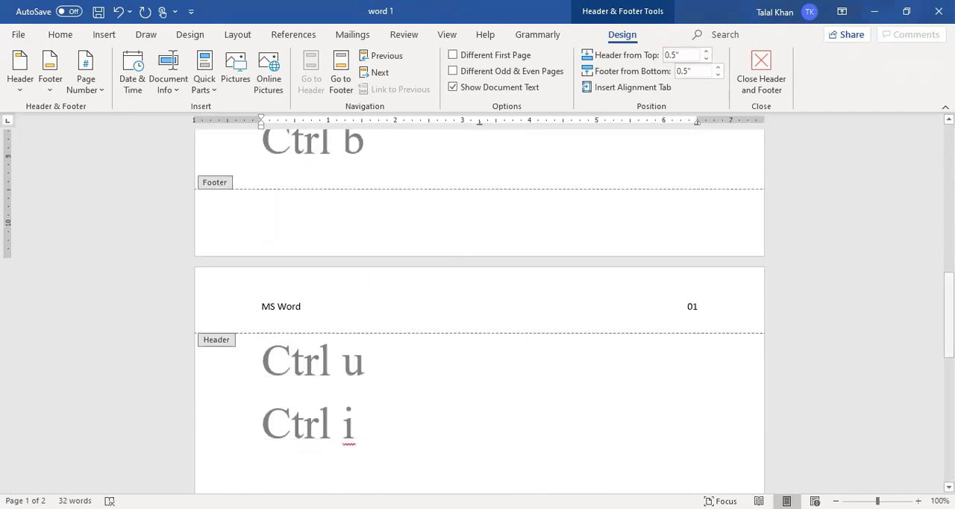
left_click_drag(949, 293, 949, 141)
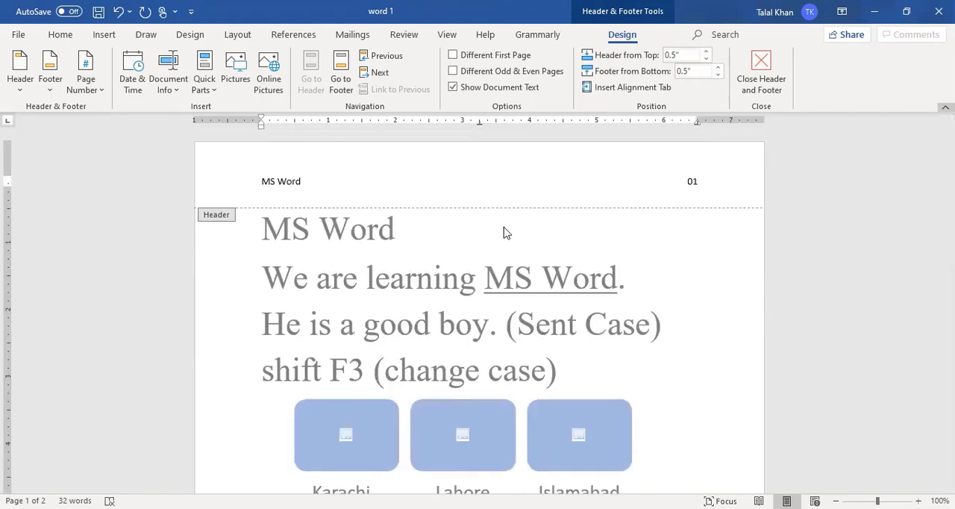
- Copy the header line "MS Word" and "01" into the footer, check it on the last page, and finish editing the header and footer
left_click(701, 185)
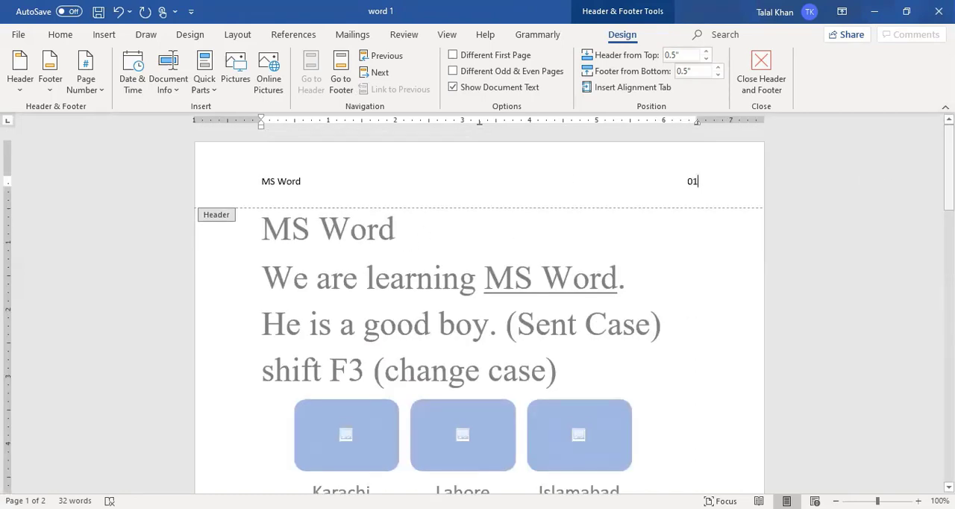
scroll(351, 284, "down", 6)
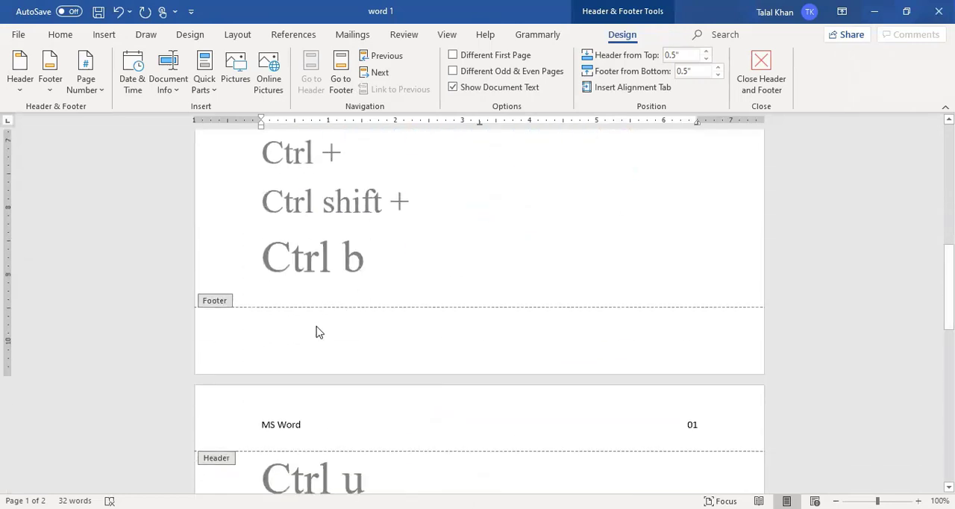
left_click(265, 330)
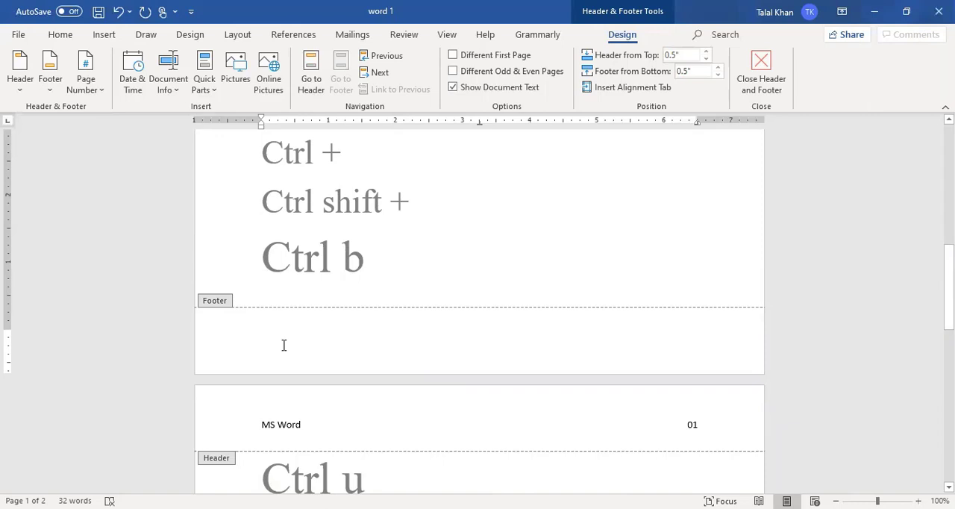
type("MS Word\t01")
left_click_drag(949, 276, 949, 431)
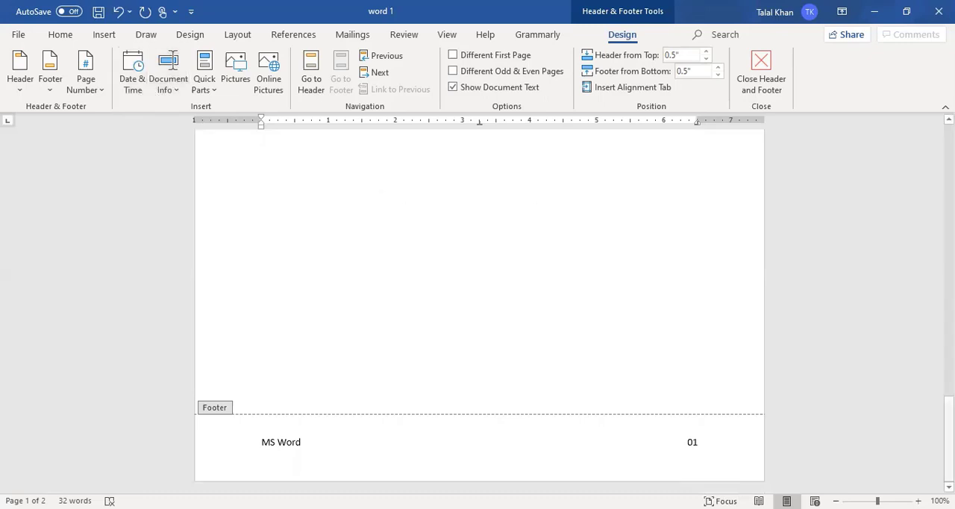
left_click_drag(948, 440, 928, 85)
left_click(762, 73)
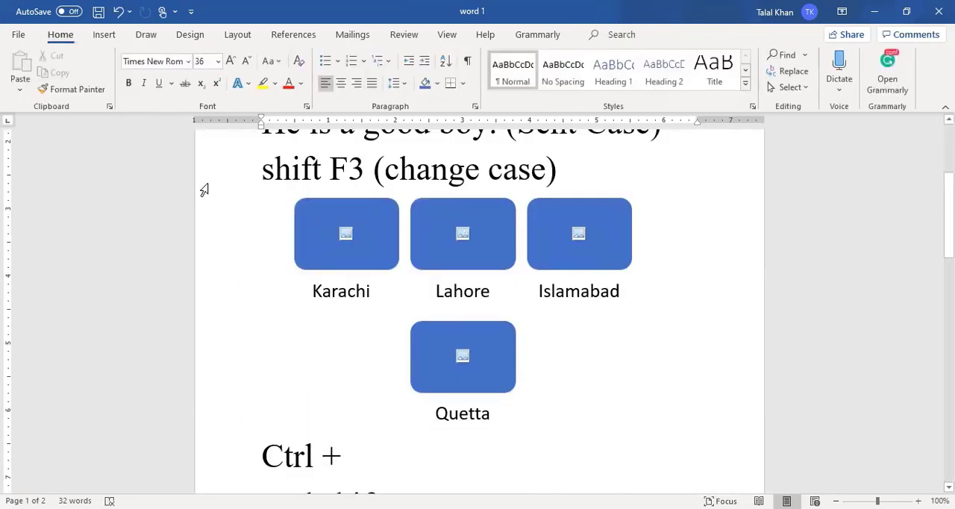
- Insert a Plain Number 1 page number at the top of the page and check it on both pages
left_click(106, 35)
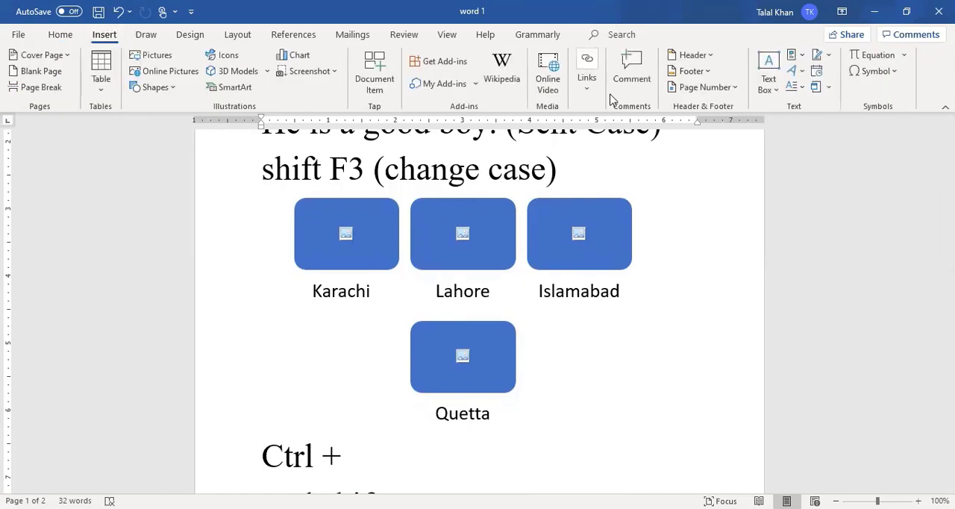
left_click(735, 87)
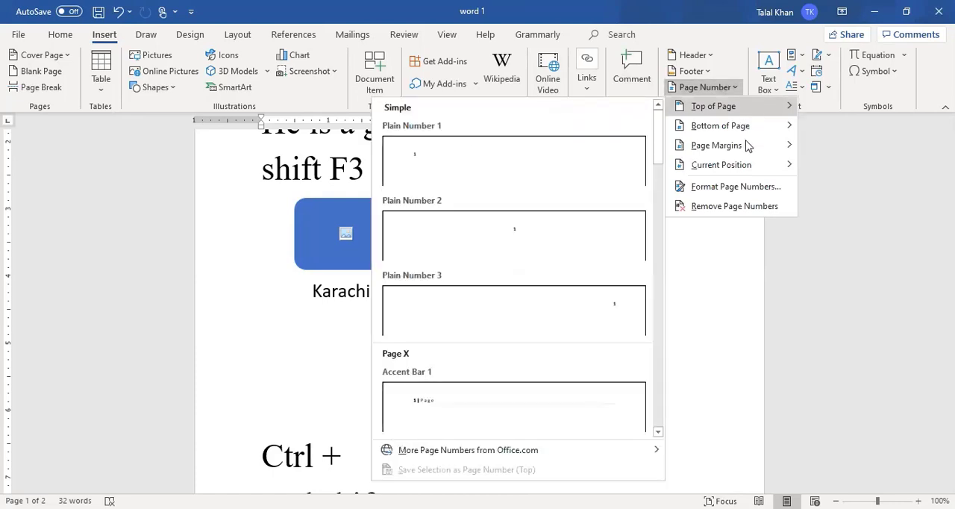
left_click(460, 174)
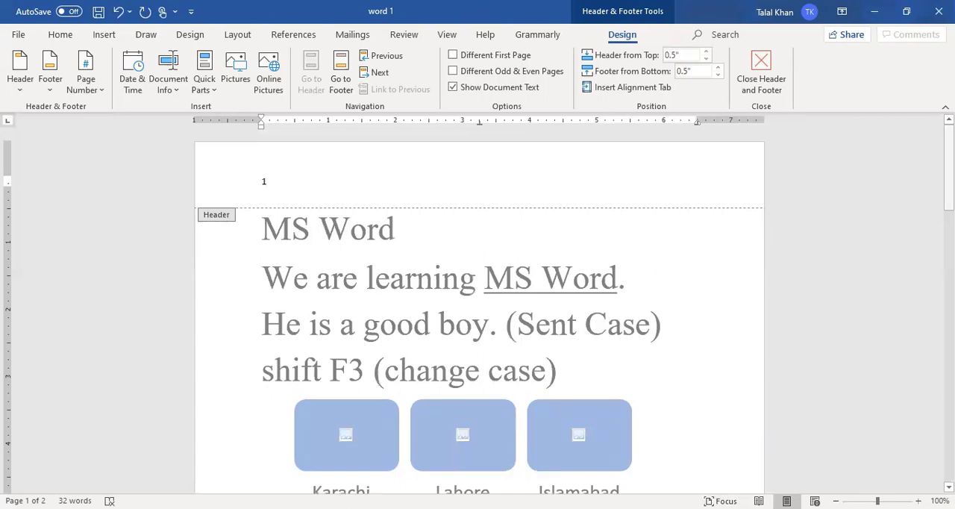
left_click_drag(948, 173, 948, 338)
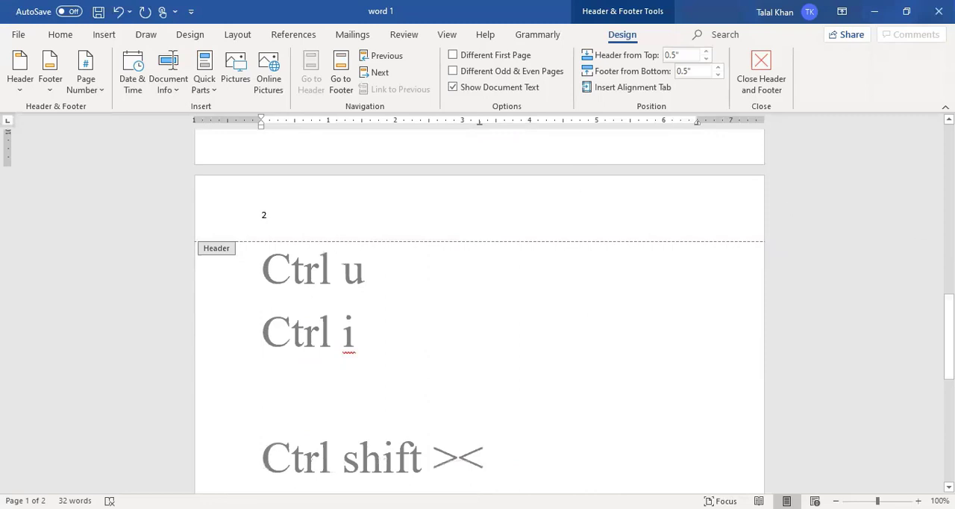
left_click_drag(948, 339, 931, 139)
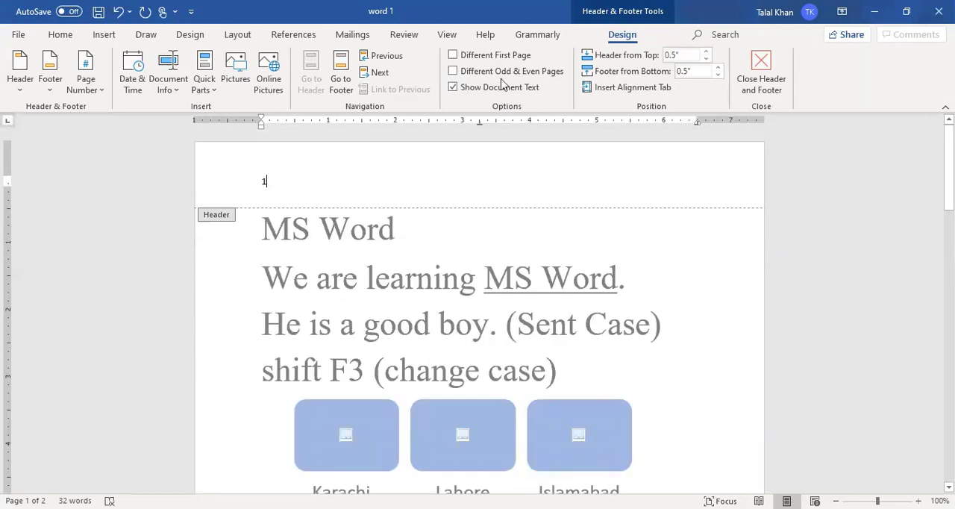
- Insert a new equation above the "MS Word" line and give it a superscript structure
left_click(104, 35)
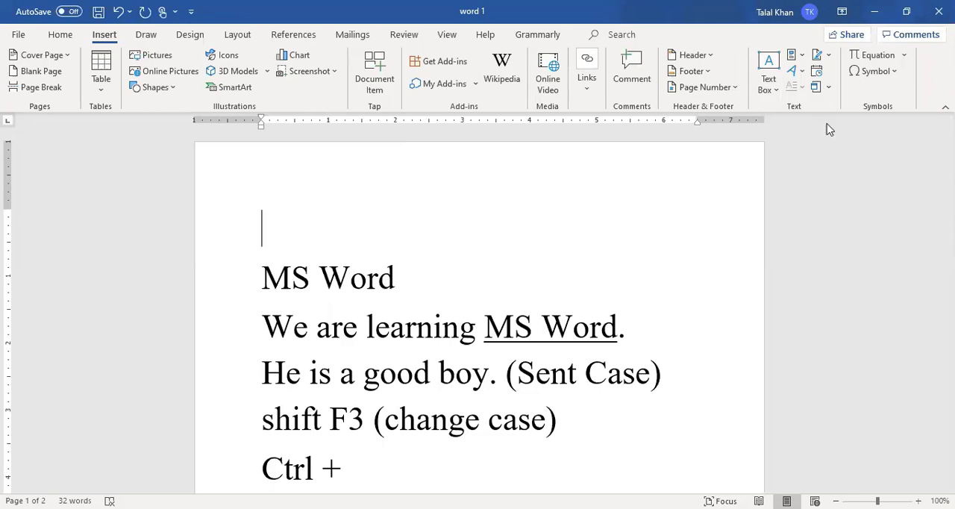
left_click(873, 57)
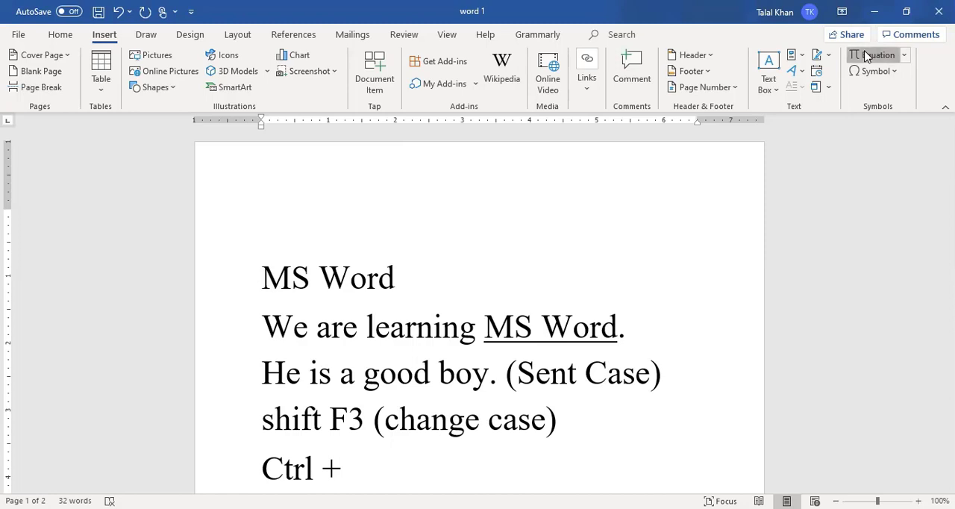
left_click(486, 251)
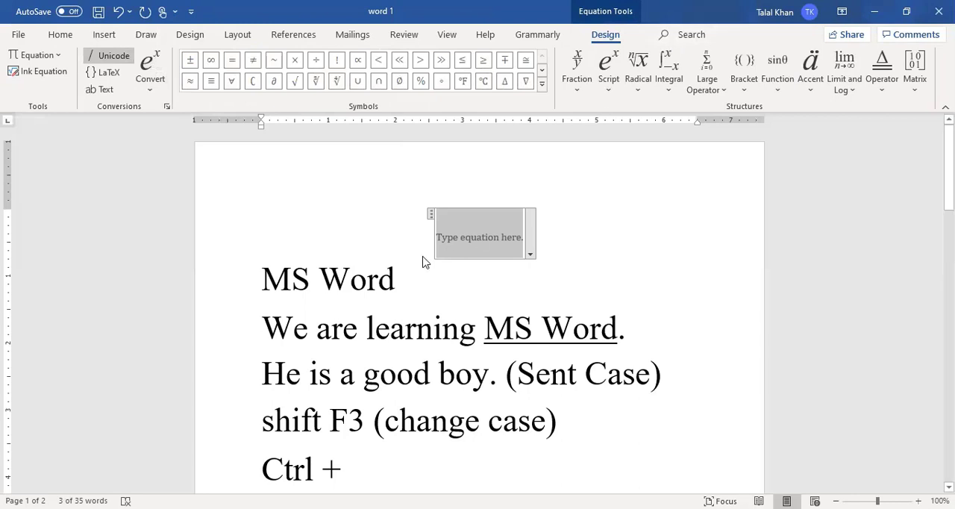
left_click(607, 93)
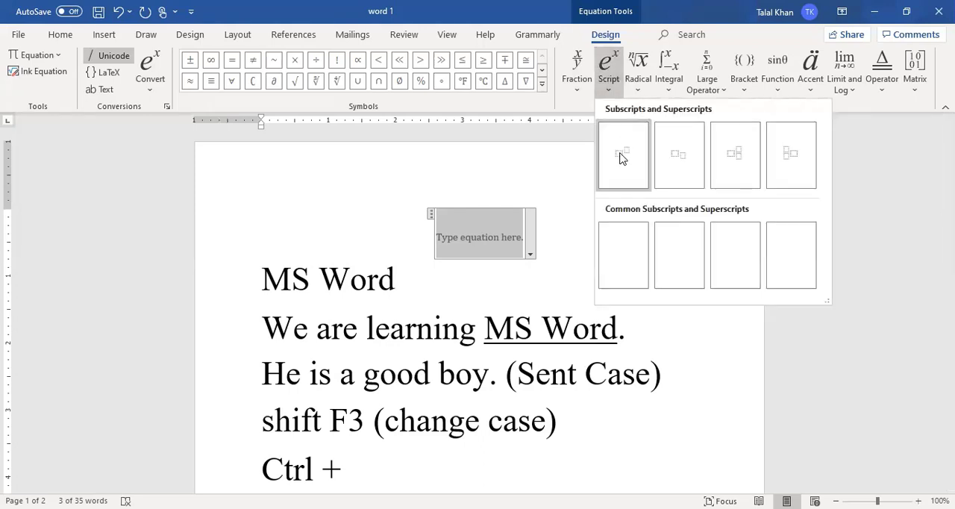
left_click(622, 155)
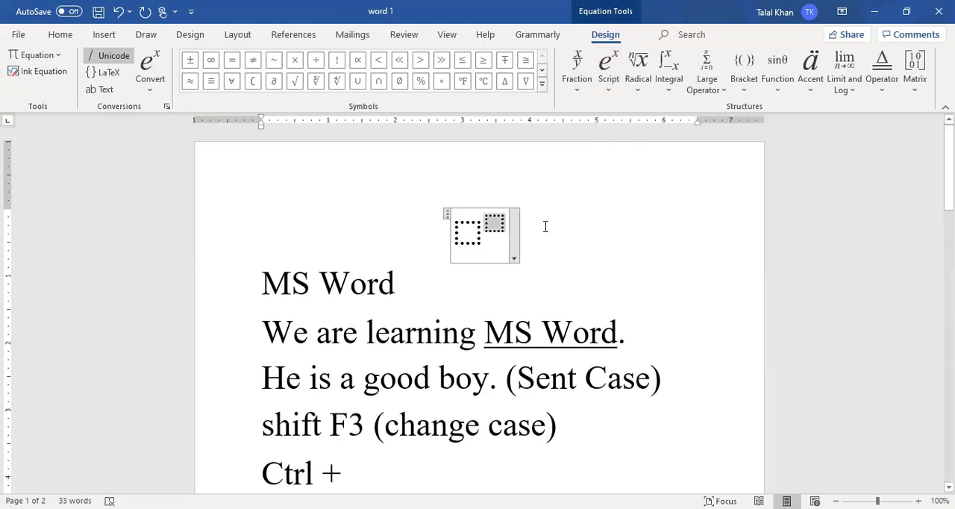
- Enter (a + b) as the equation's base and 2 as its superscript
key("Left")
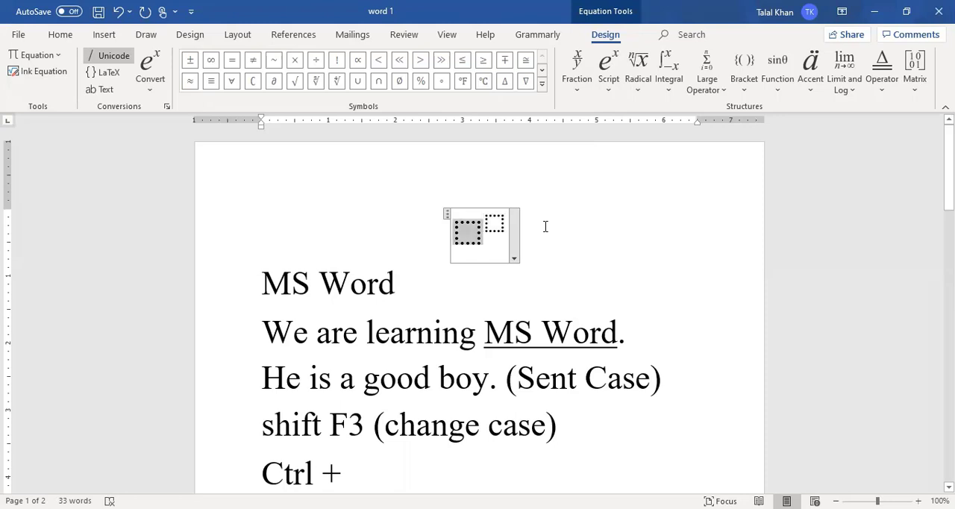
key("Right")
key("Left")
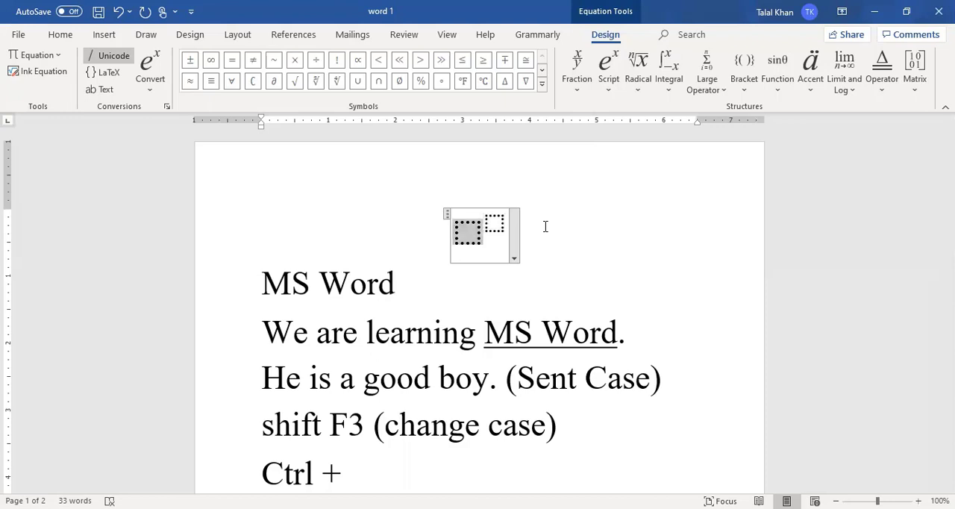
type("(a ")
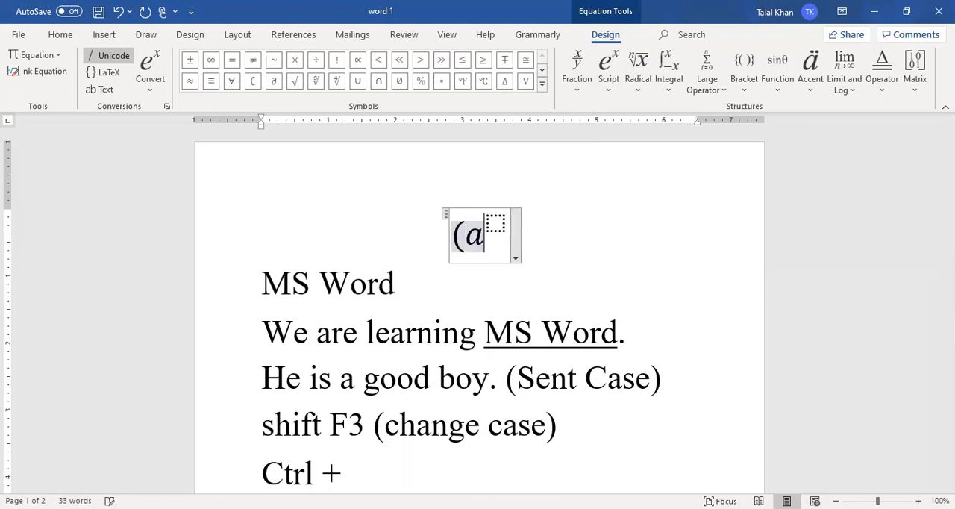
type("+ ")
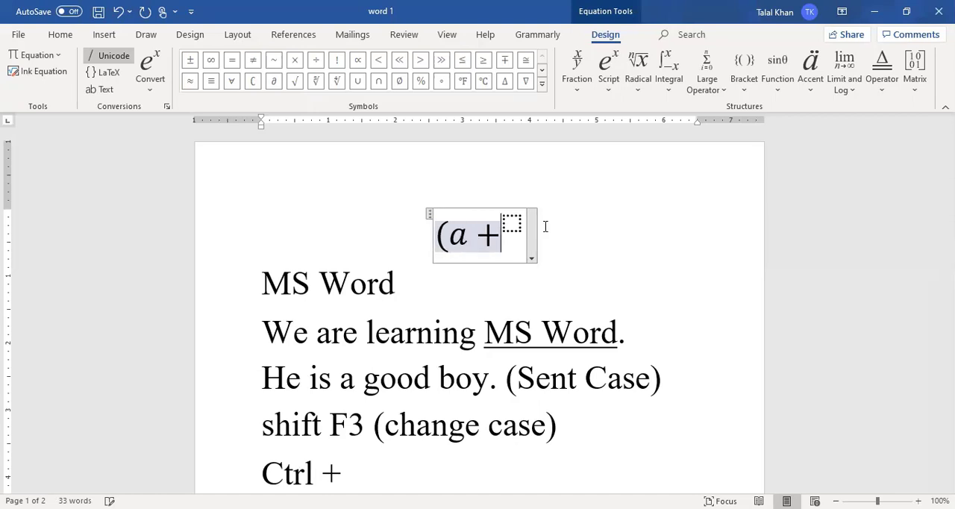
type("b)")
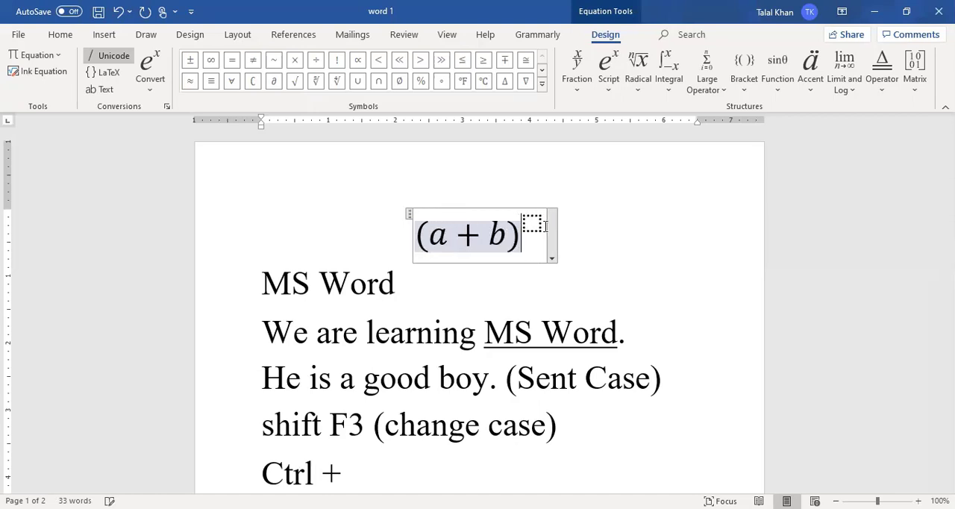
key("Right")
type("2")
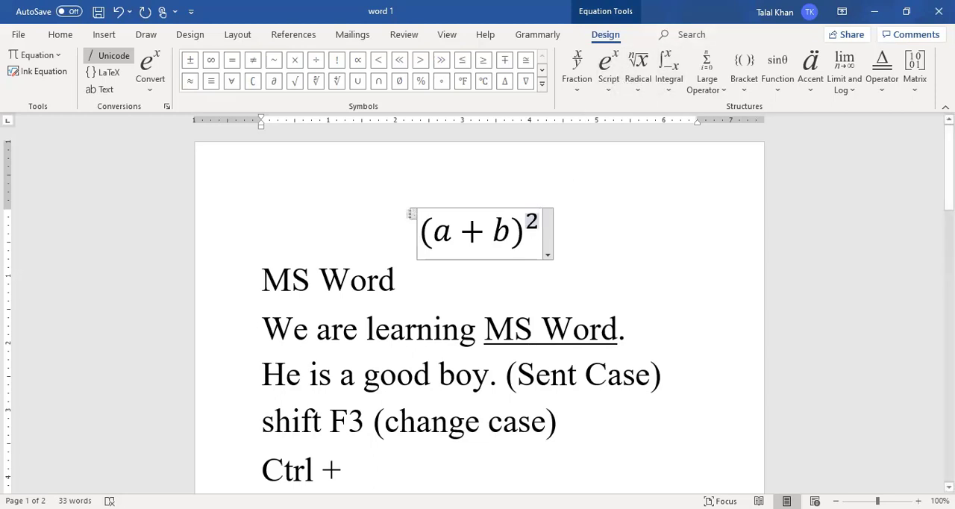
- Delete the existing squared equation above the "MS Word" line and insert a new equation with a stacked fraction in its place
left_click(413, 214)
key("Delete")
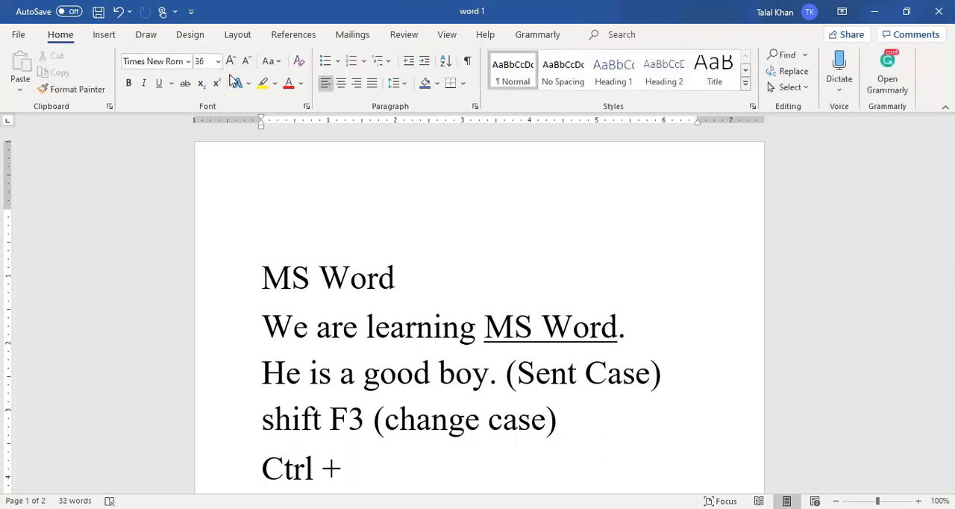
left_click(104, 35)
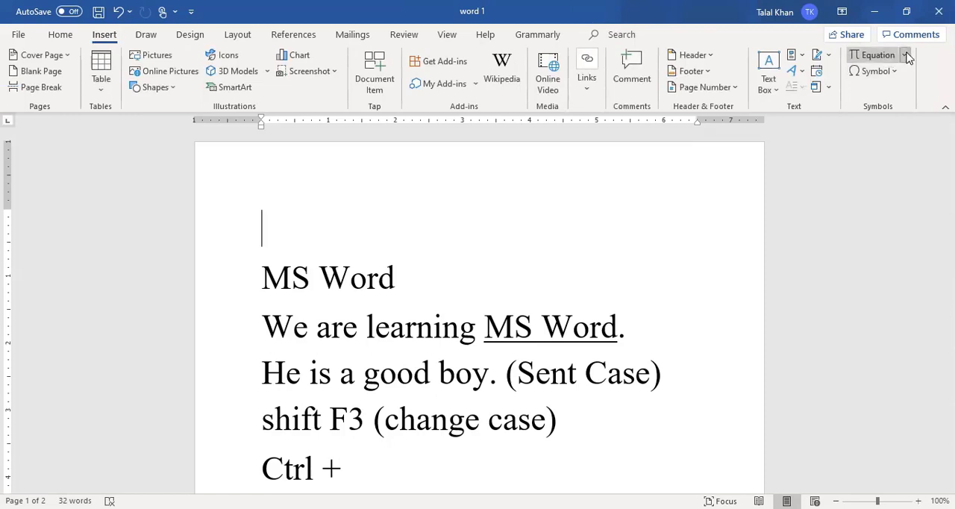
left_click(866, 55)
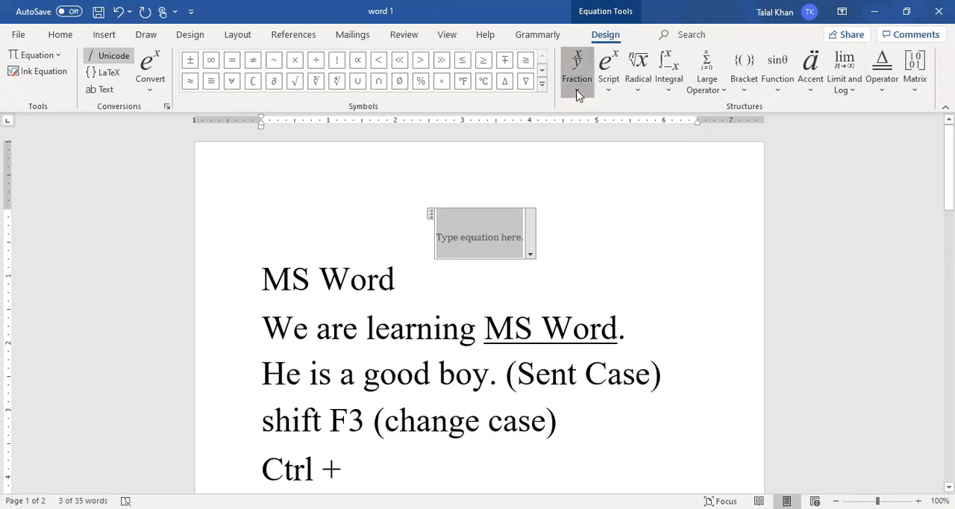
left_click(577, 91)
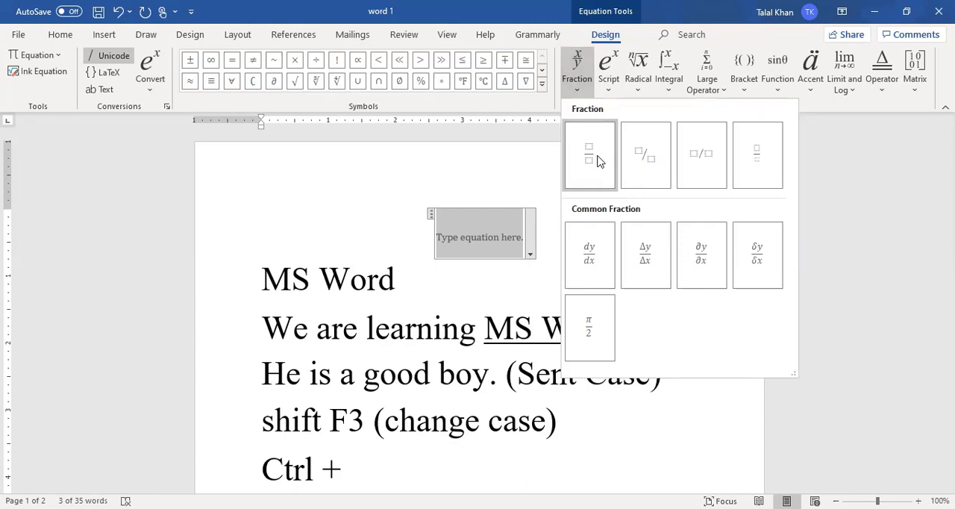
left_click(601, 162)
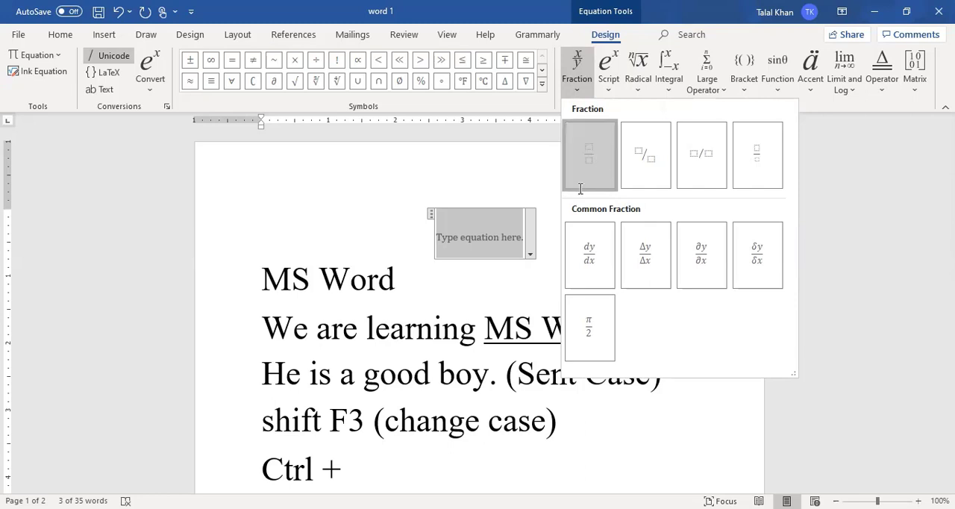
left_click(474, 234)
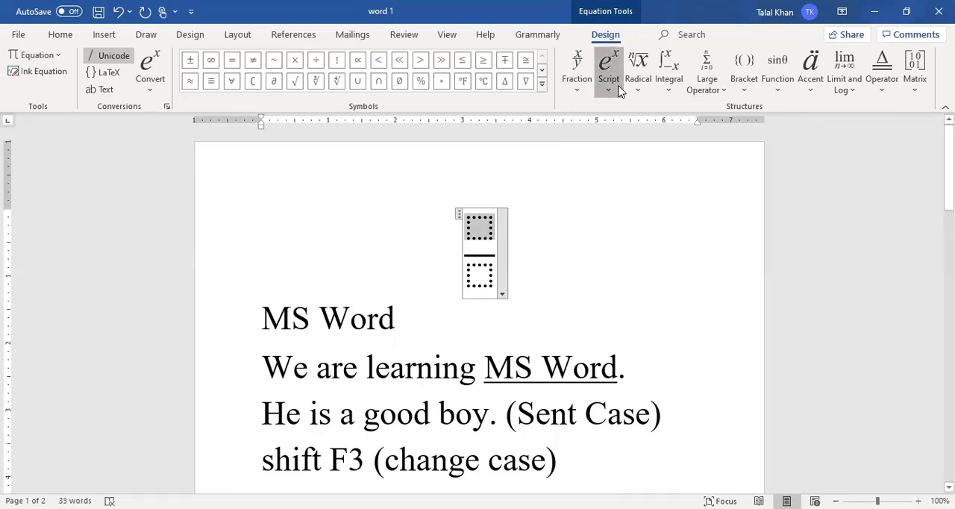
- Give the fraction's numerator a superscript structure with (a + b) as its base and 2 as its superscript
left_click(619, 91)
left_click(632, 156)
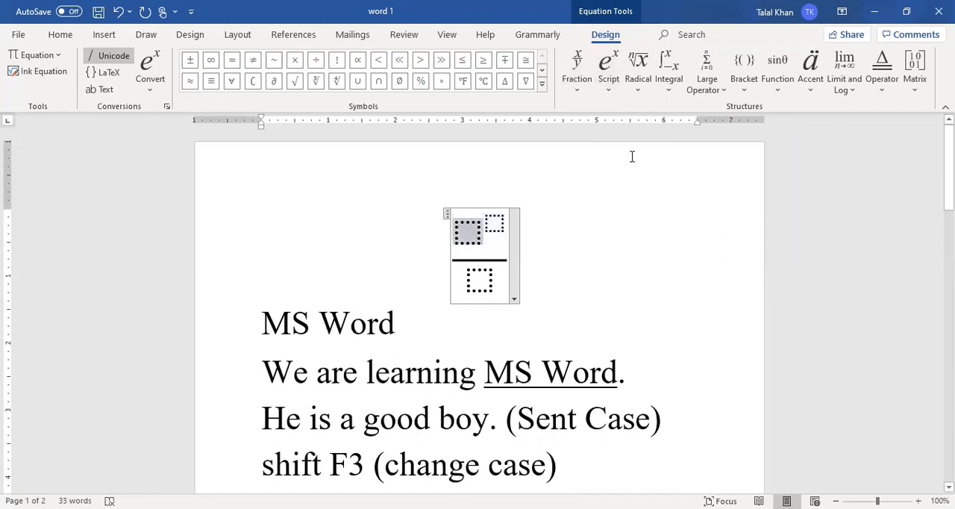
type("(a ")
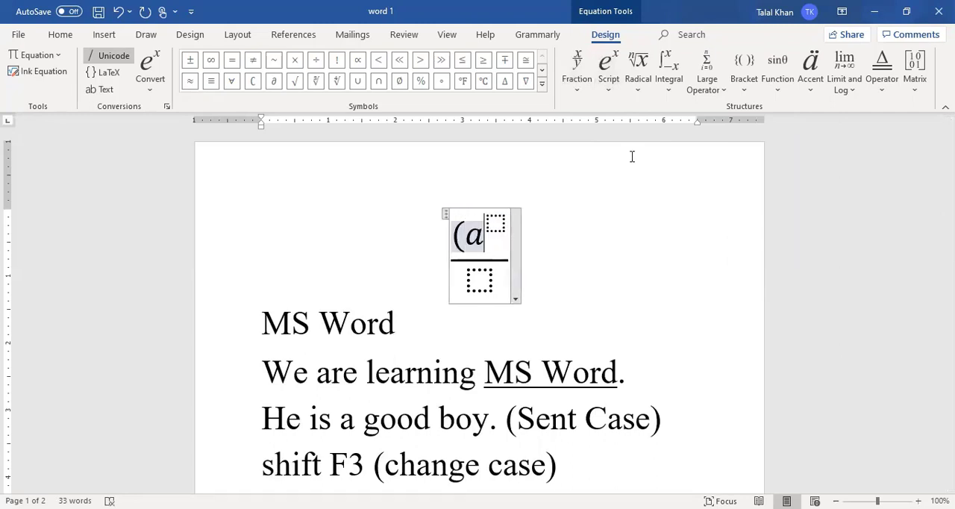
type("+ b")
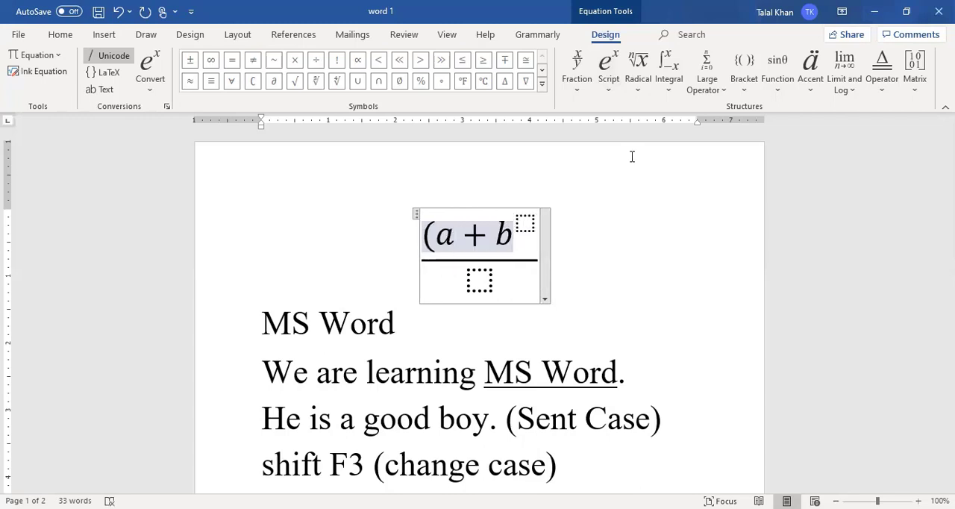
type(")")
key("Right")
type("2")
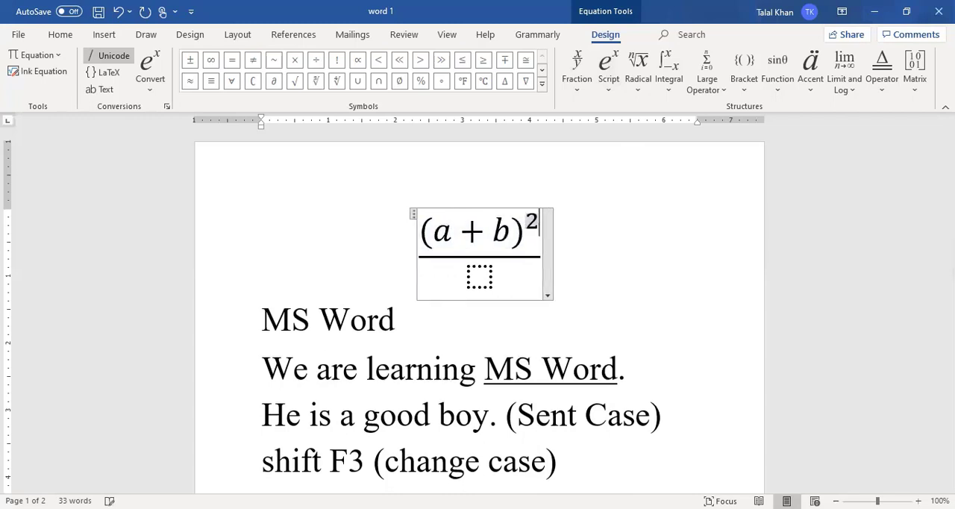
- Enter ab as the fraction's denominator and move out of the fraction
key("Right")
key("Right")
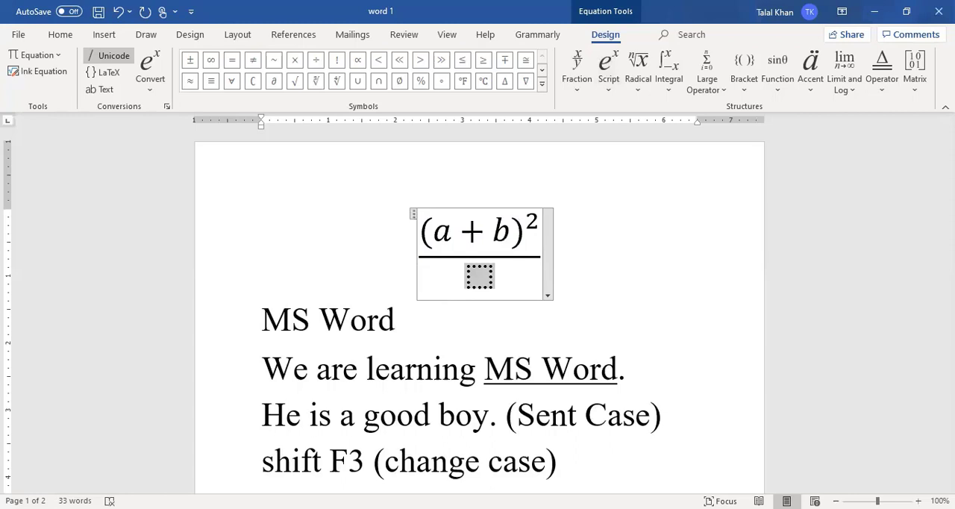
type("a")
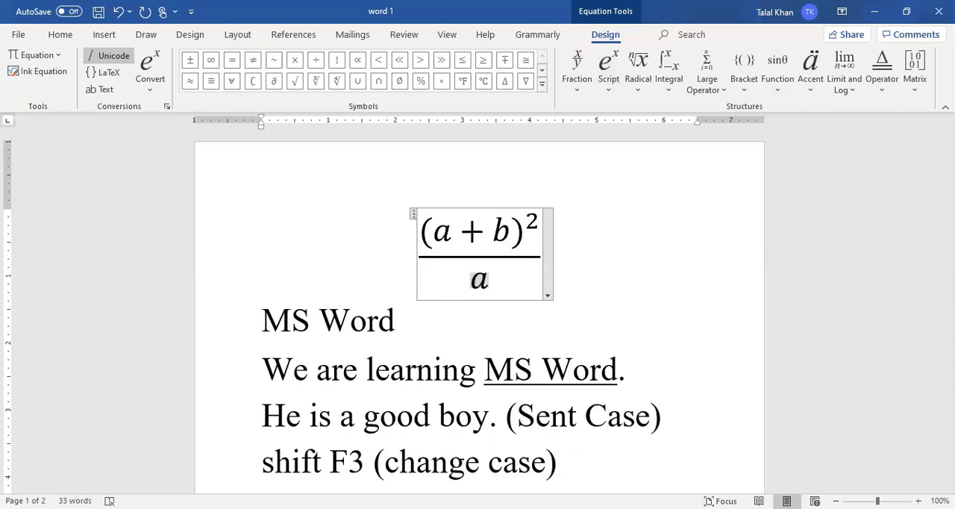
type("b")
key("Right")
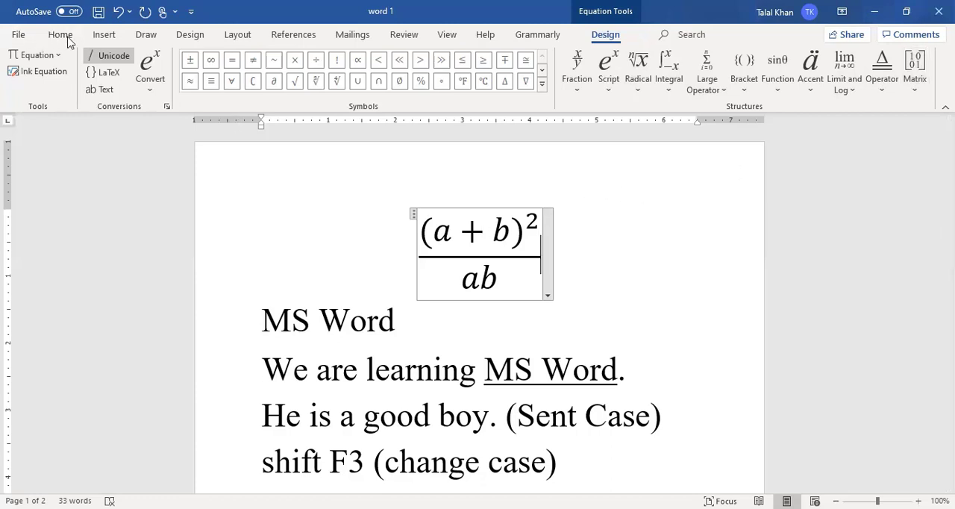
left_click(96, 36)
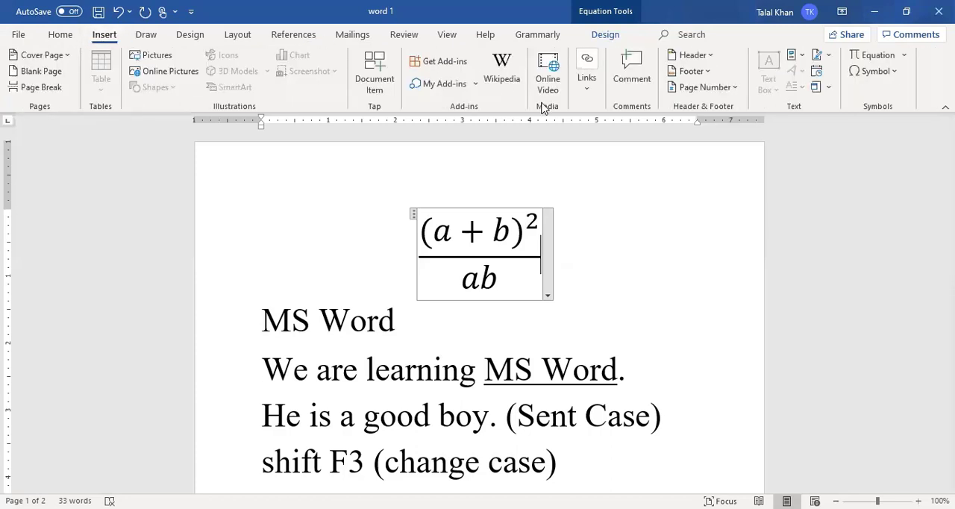